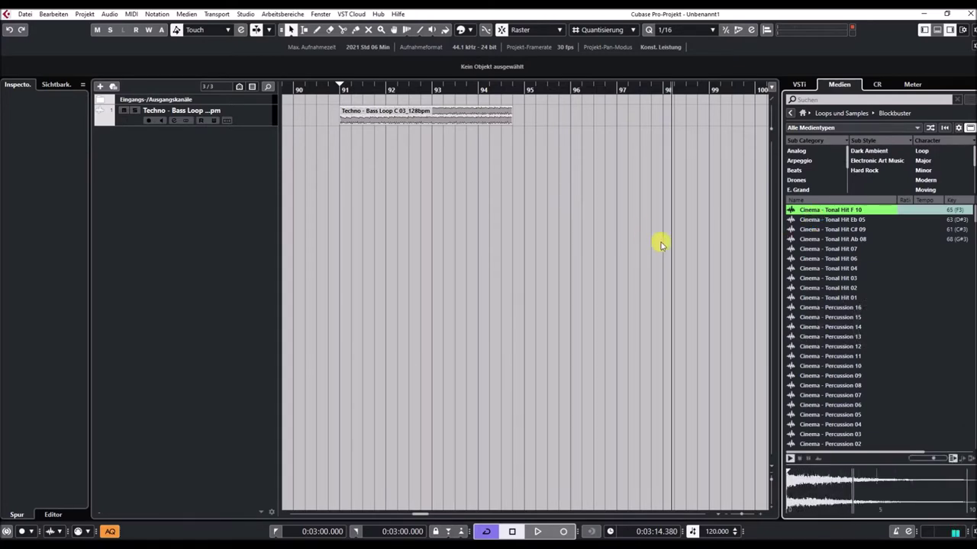
Step: Preview the Blockbuster samples Cinema - Tonal Hit C# 09, Tonal Hit 04 and Tonal Hit 01
left_click(830, 230)
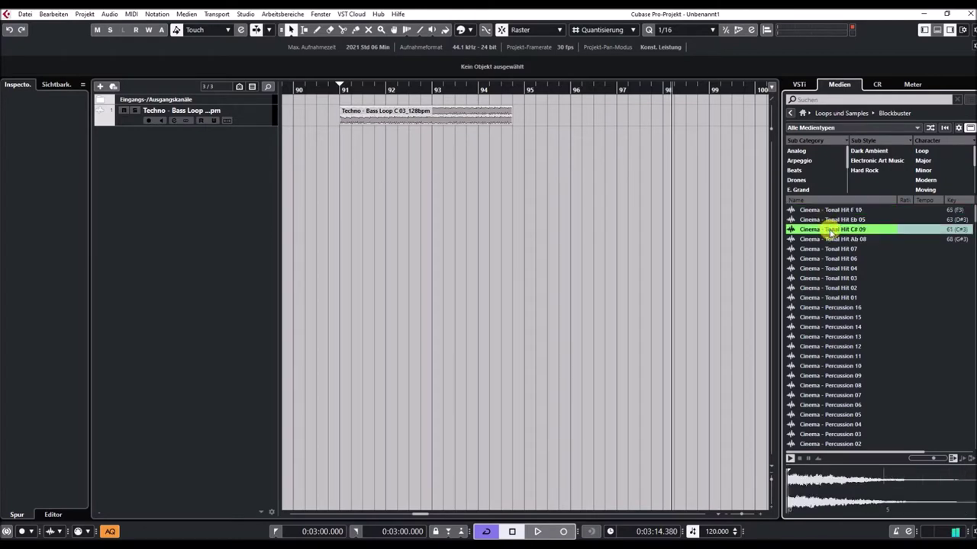
left_click(811, 270)
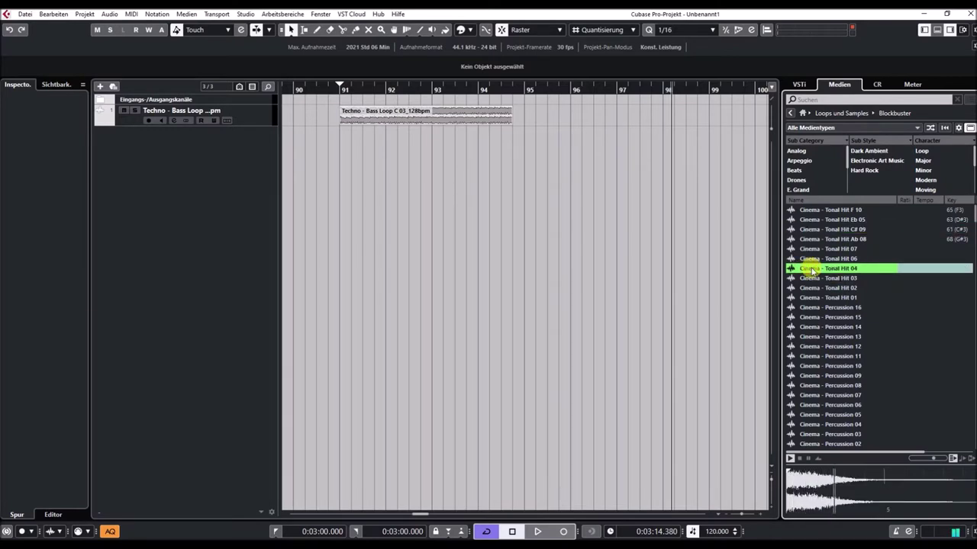
left_click(817, 299)
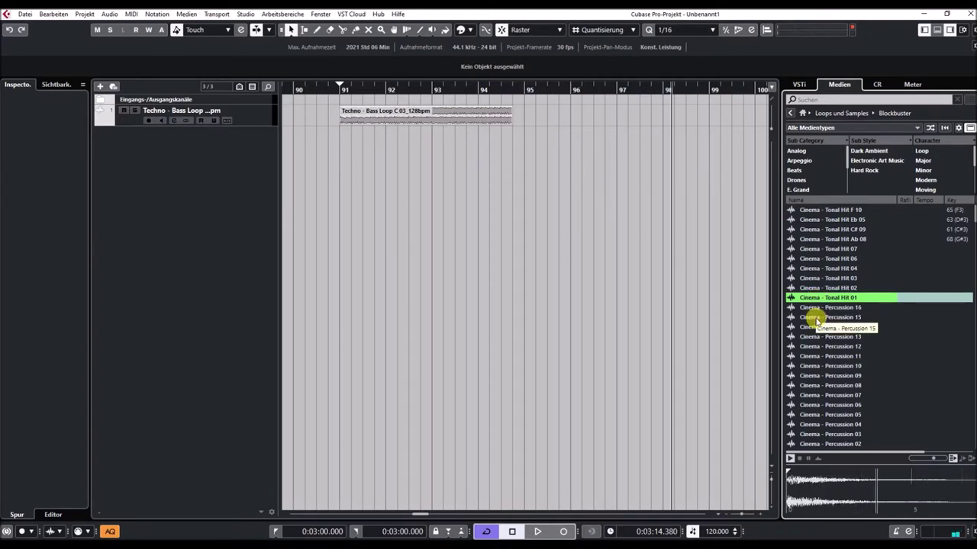
Step: Audition the Cinema - Percussion samples 15, 12, 09, 06 and 03
left_click(817, 319)
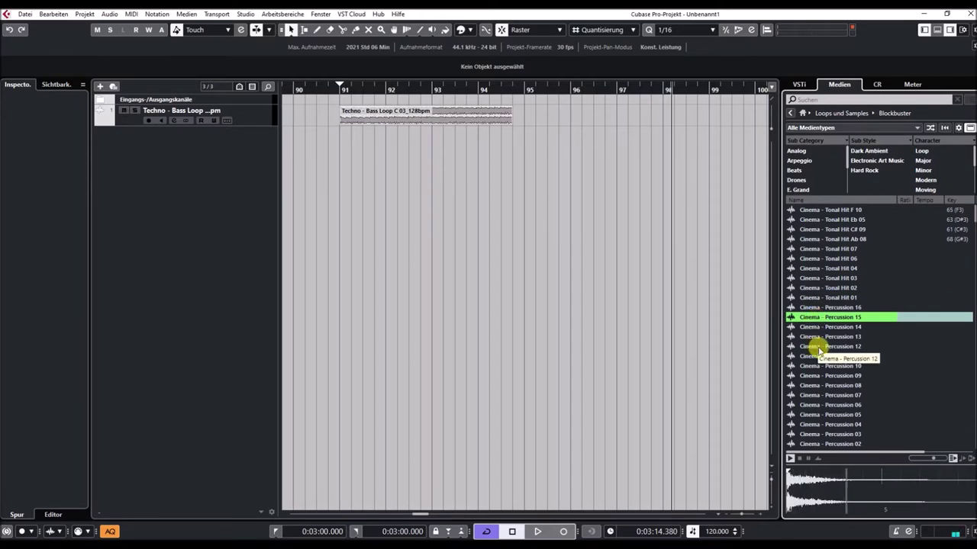
left_click(820, 348)
scroll(818, 349, "down", 3)
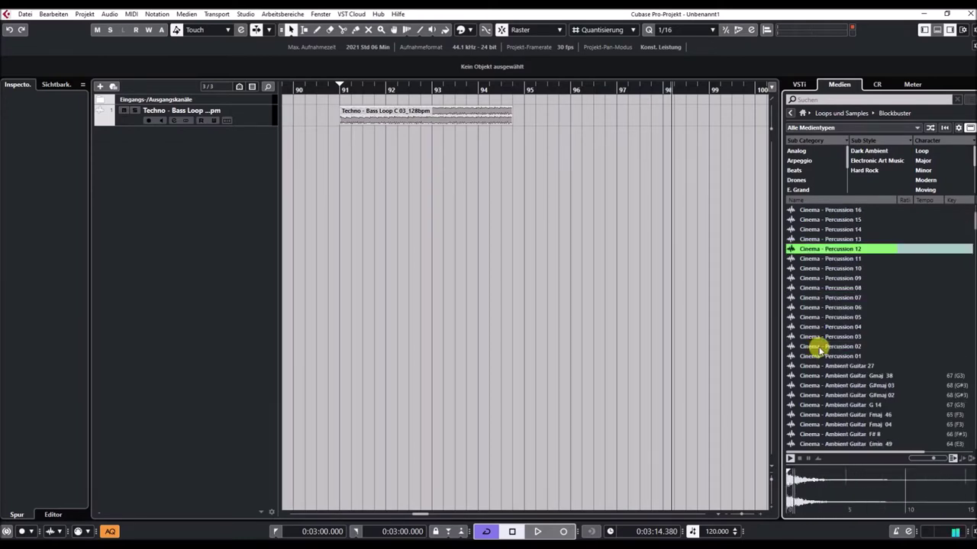
left_click(815, 279)
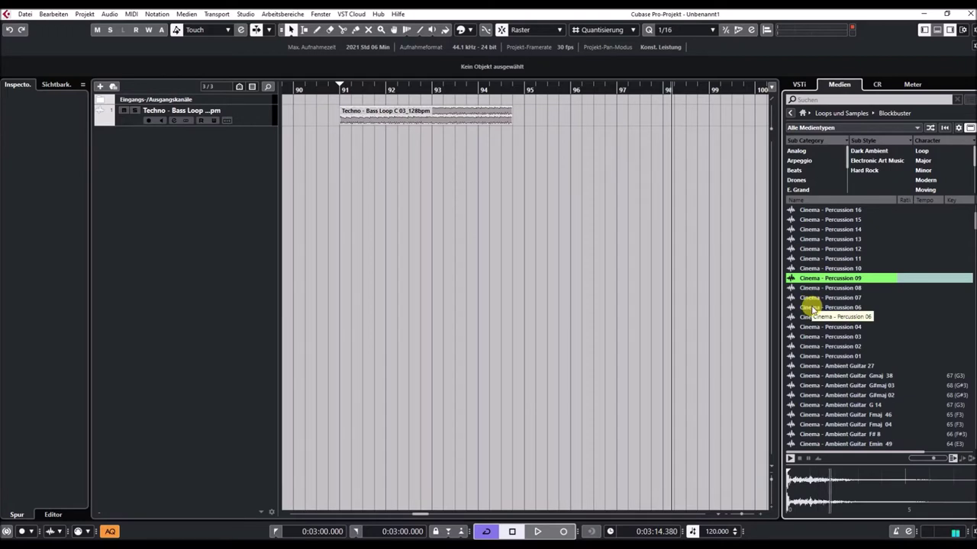
left_click(811, 308)
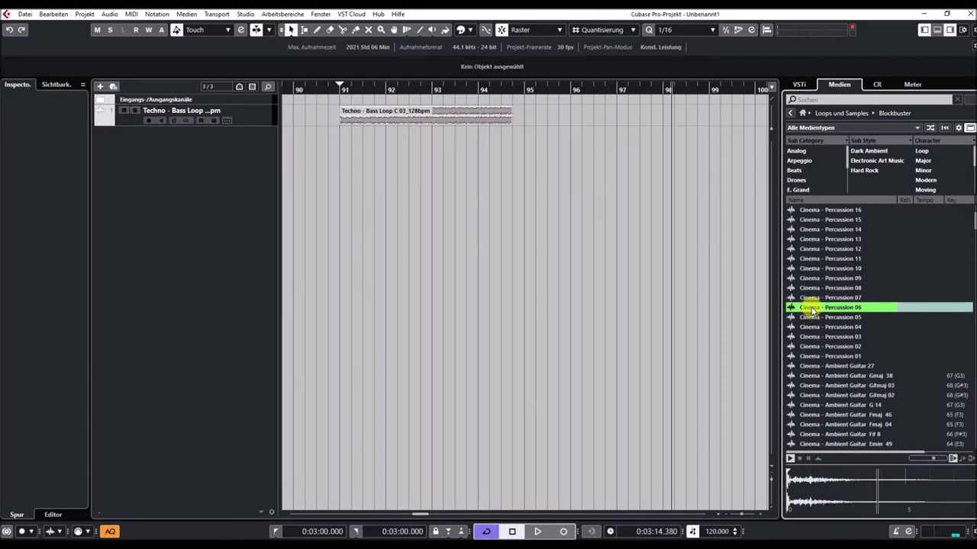
scroll(811, 308, "down", 3)
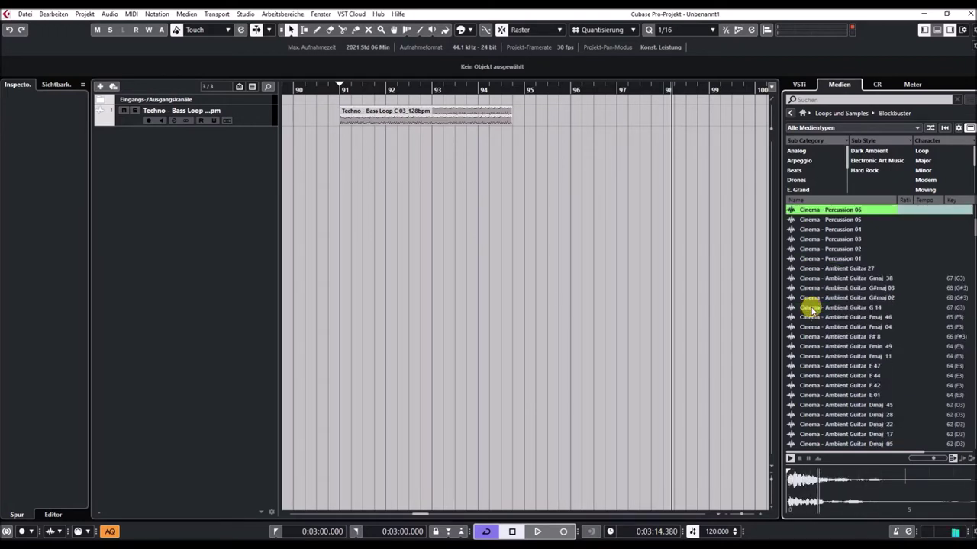
left_click(823, 241)
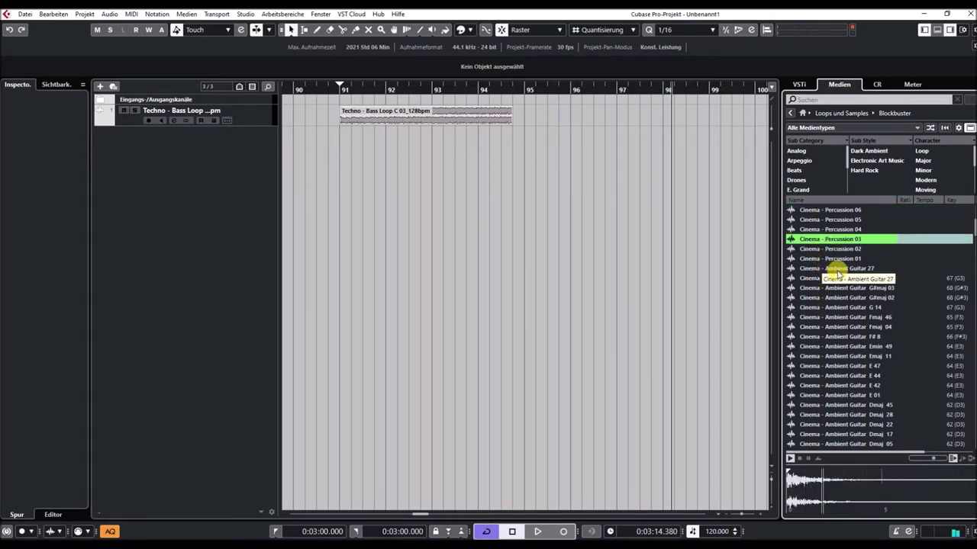
Step: Preview the Cinema - Ambient Guitar samples 27, G#maj 02, Fmaj 46 and F# 8
left_click(838, 270)
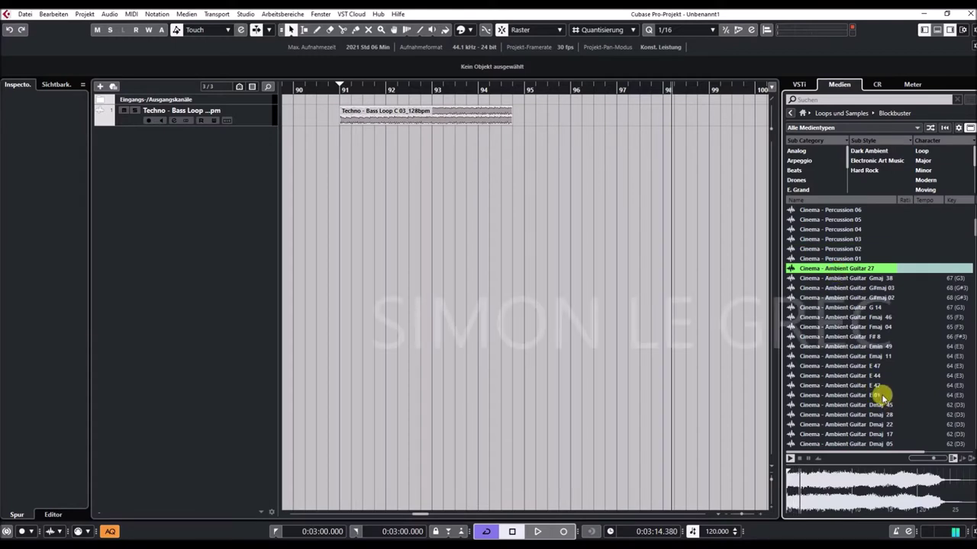
left_click(837, 298)
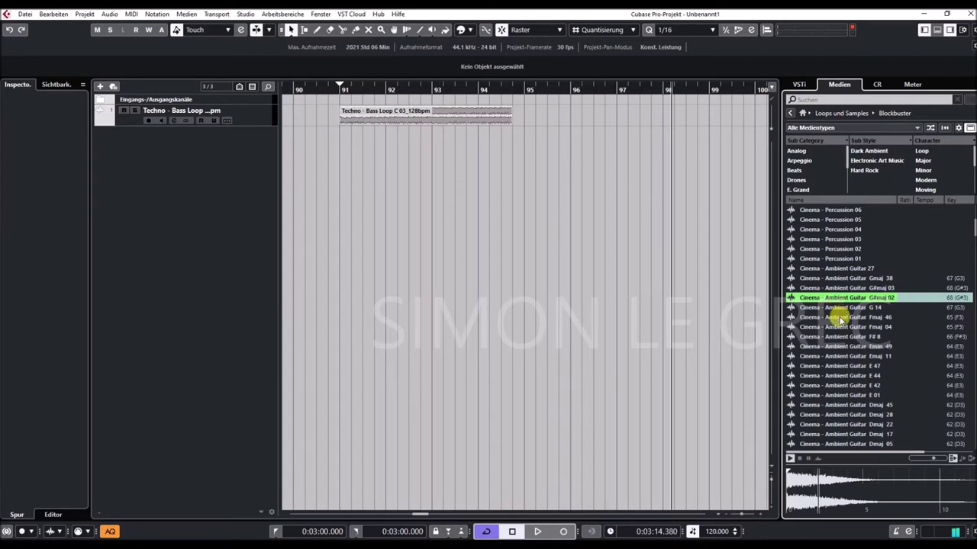
left_click(839, 318)
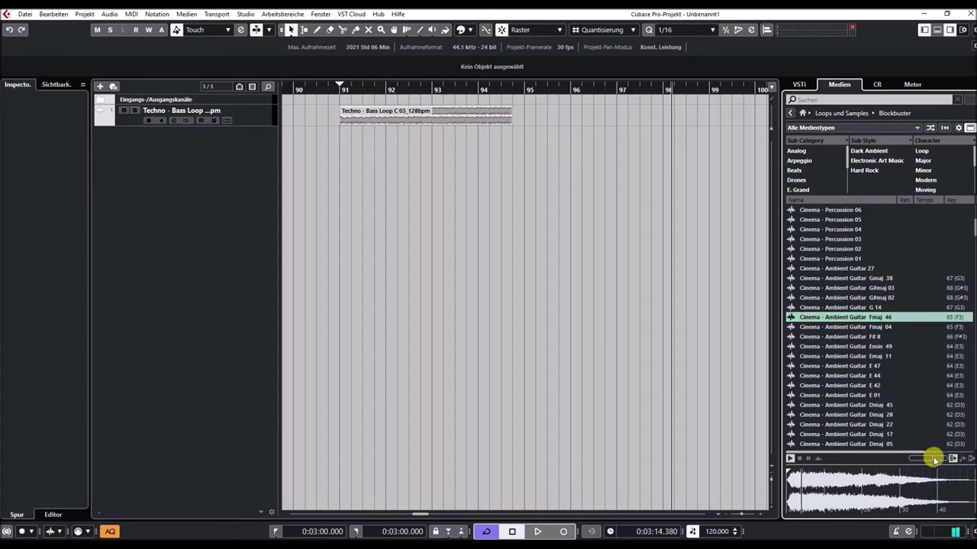
left_click(830, 337)
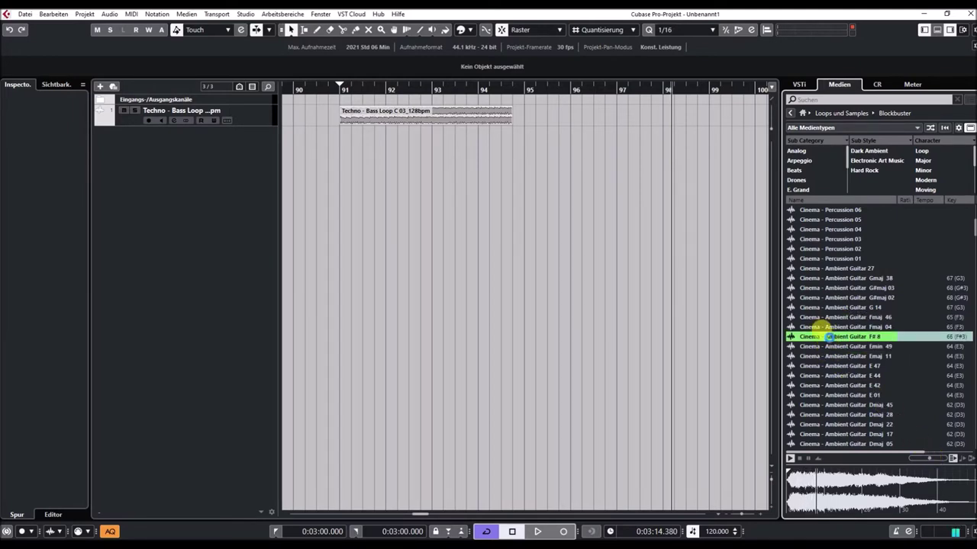
Step: Audition the Cinema - Ambient Guitar samples Emaj 11, E 42, D 07, Cmaj 32 and B 41
scroll(833, 341, "down", 3)
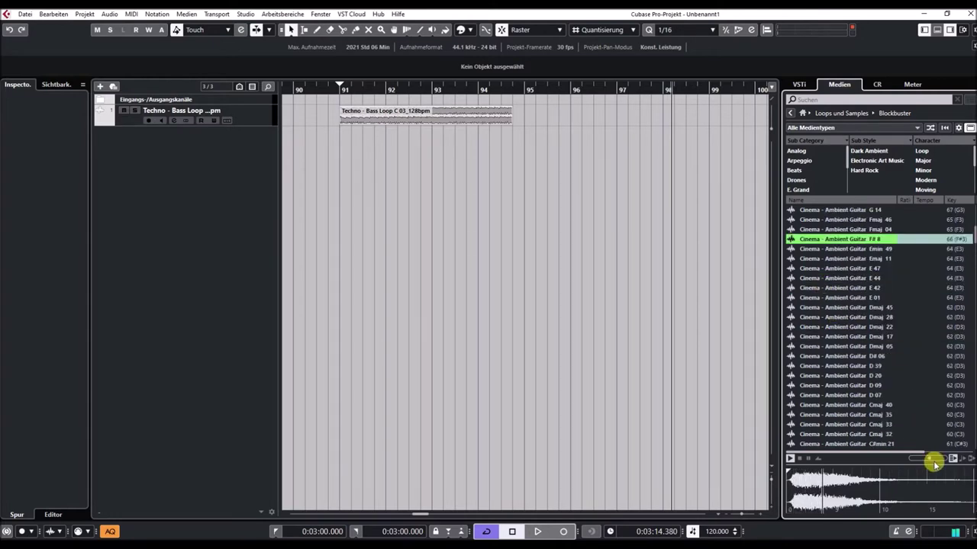
left_click(838, 259)
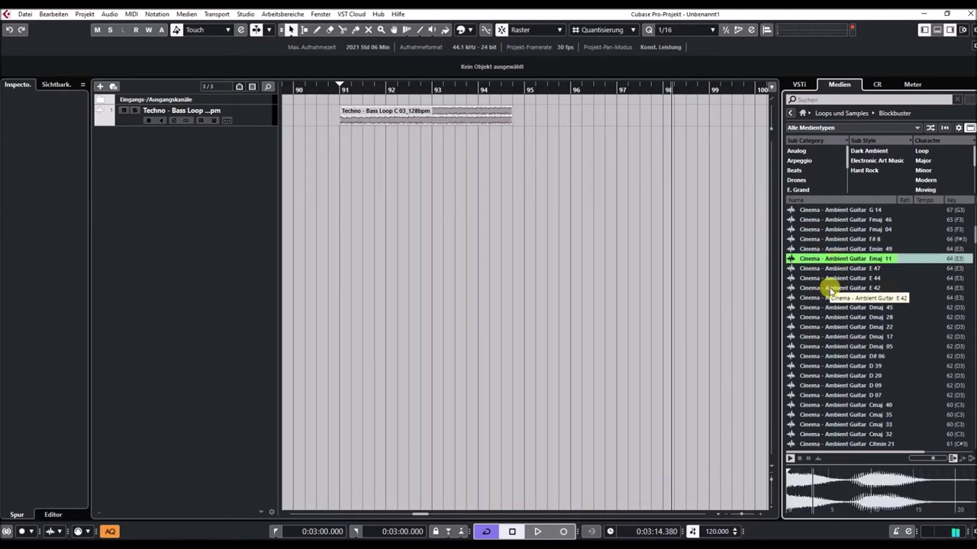
left_click(830, 290)
scroll(835, 297, "down", 5)
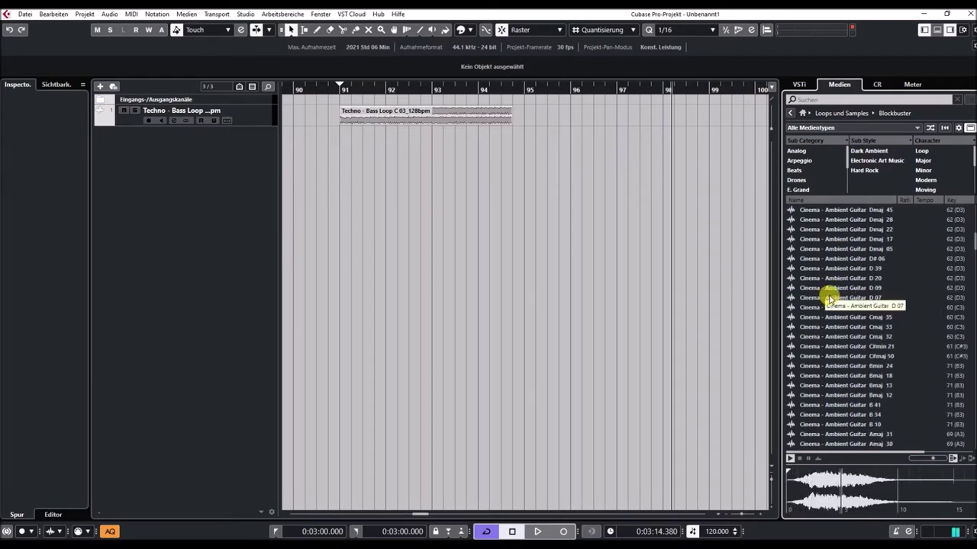
left_click(830, 299)
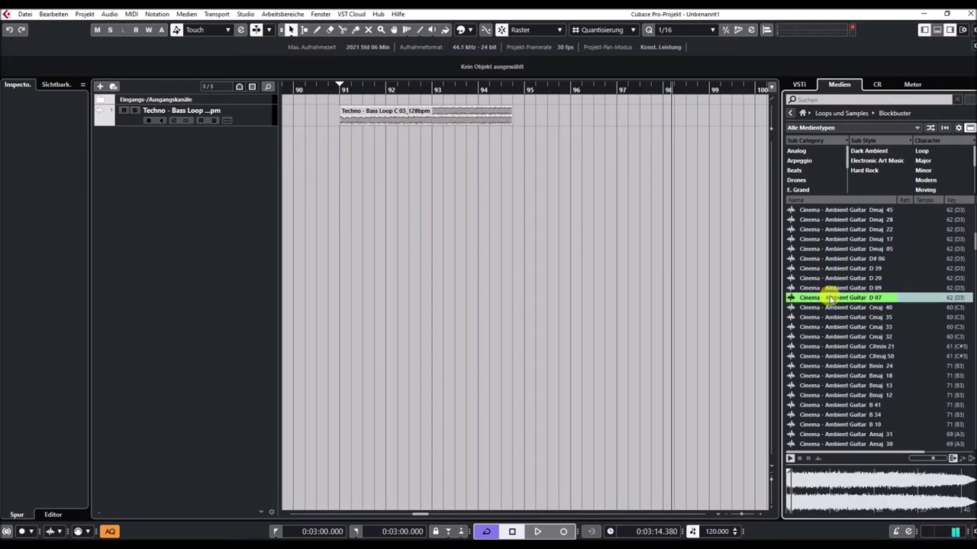
left_click(830, 338)
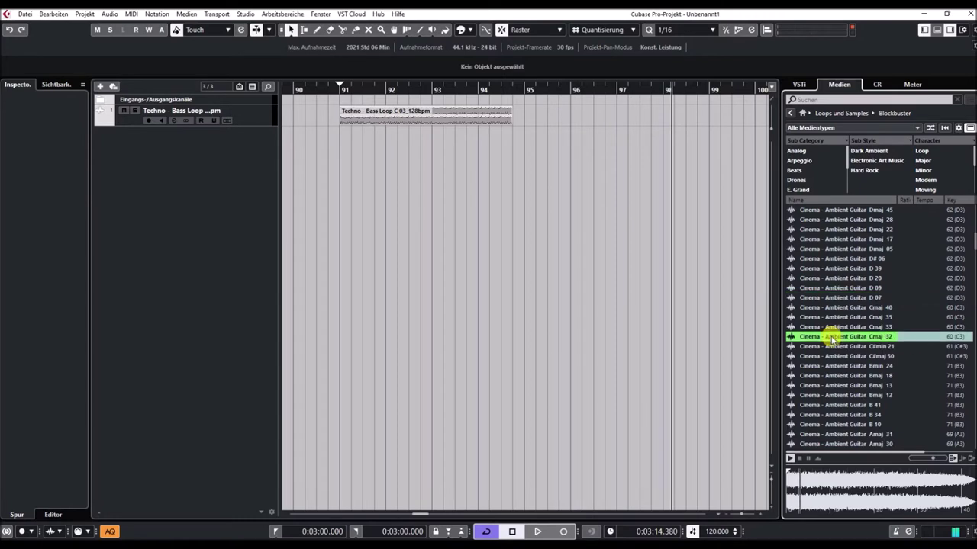
scroll(831, 338, "down", 5)
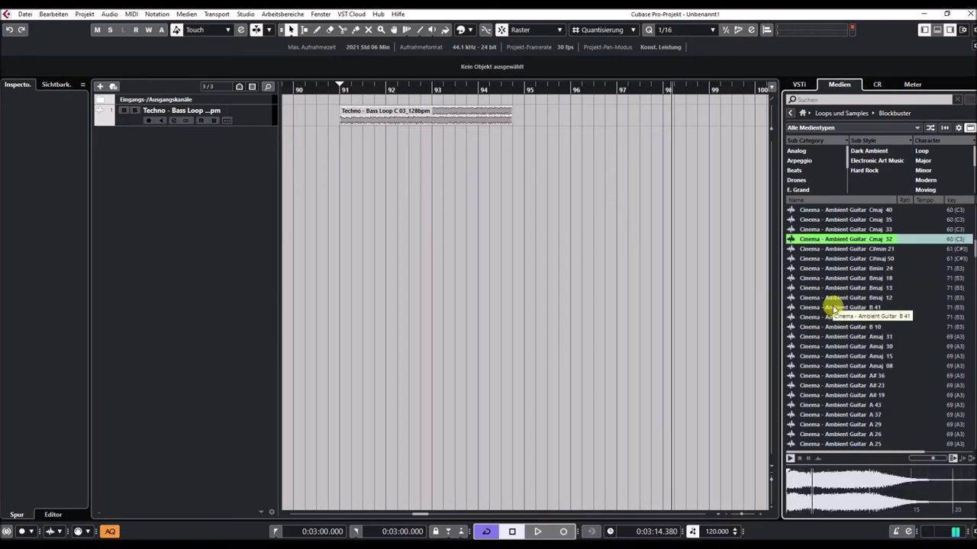
left_click(834, 308)
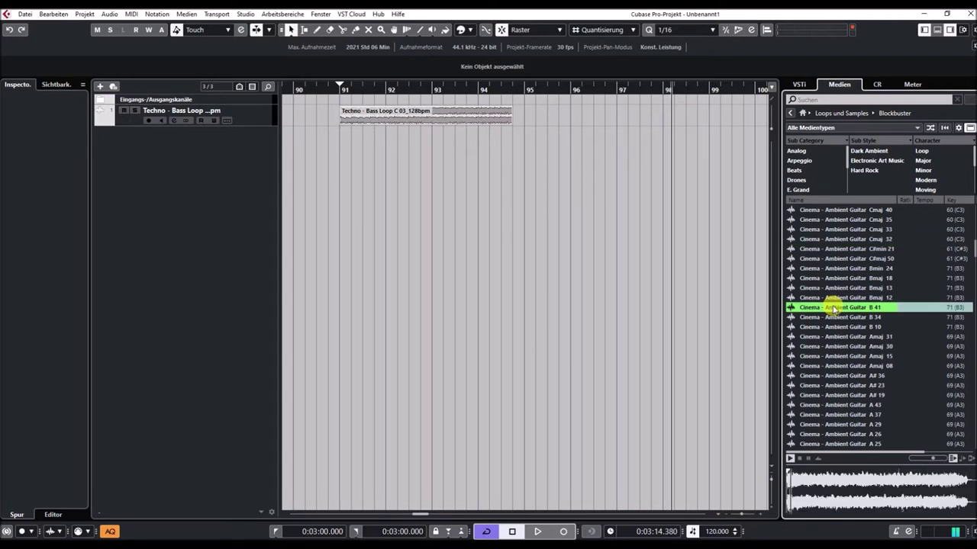
Step: Preview the Cinema - Atmos samples 23, 15, 11, 08 and 04
scroll(834, 308, "down", 5)
scroll(835, 308, "down", 5)
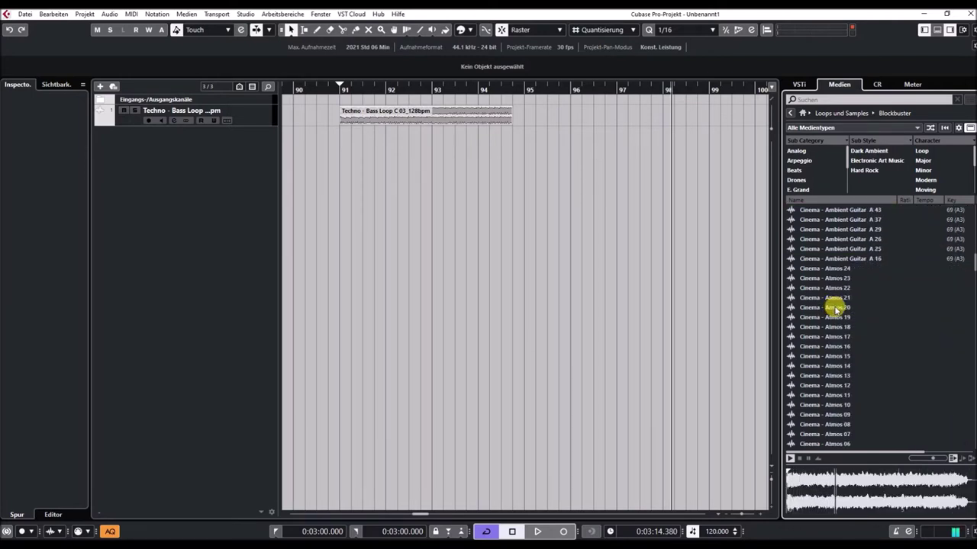
scroll(831, 280, "down", 3)
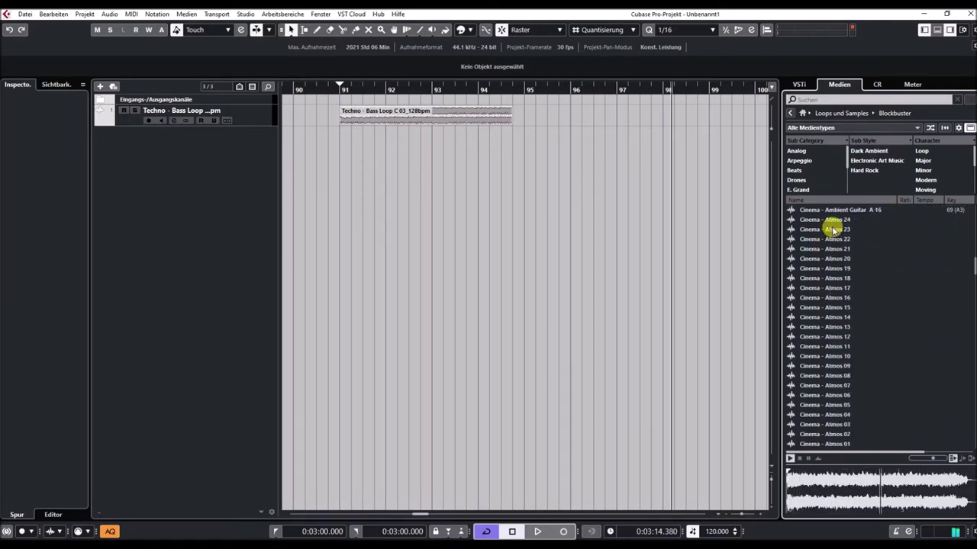
left_click(833, 231)
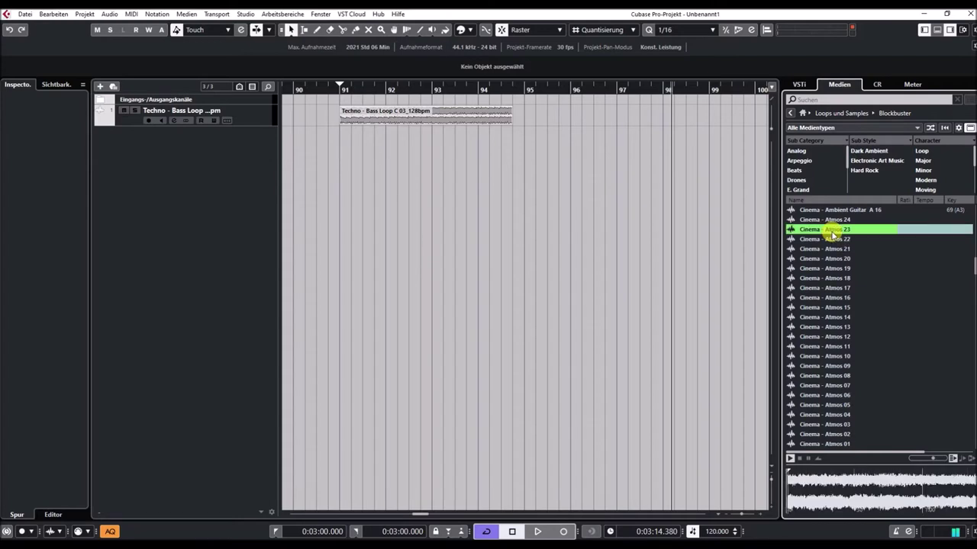
left_click(832, 307)
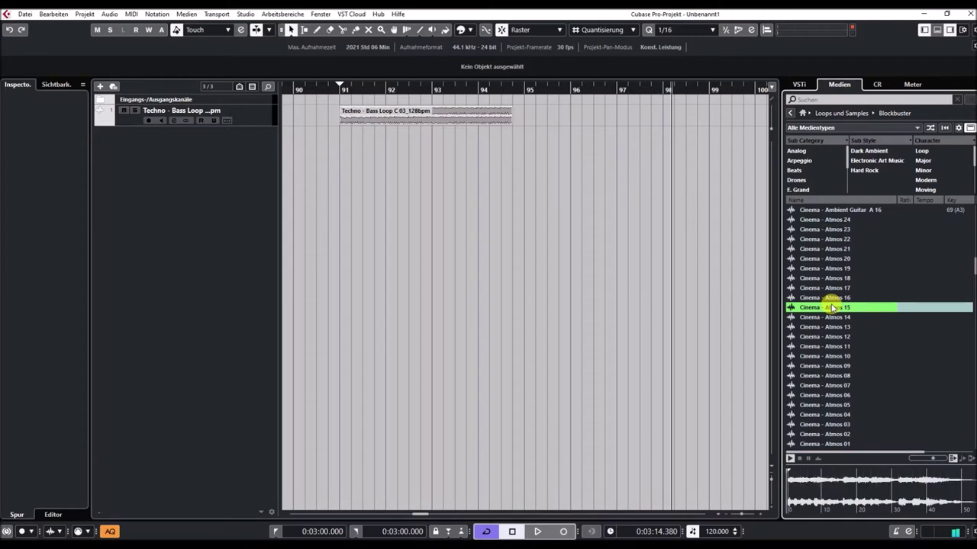
scroll(831, 307, "down", 5)
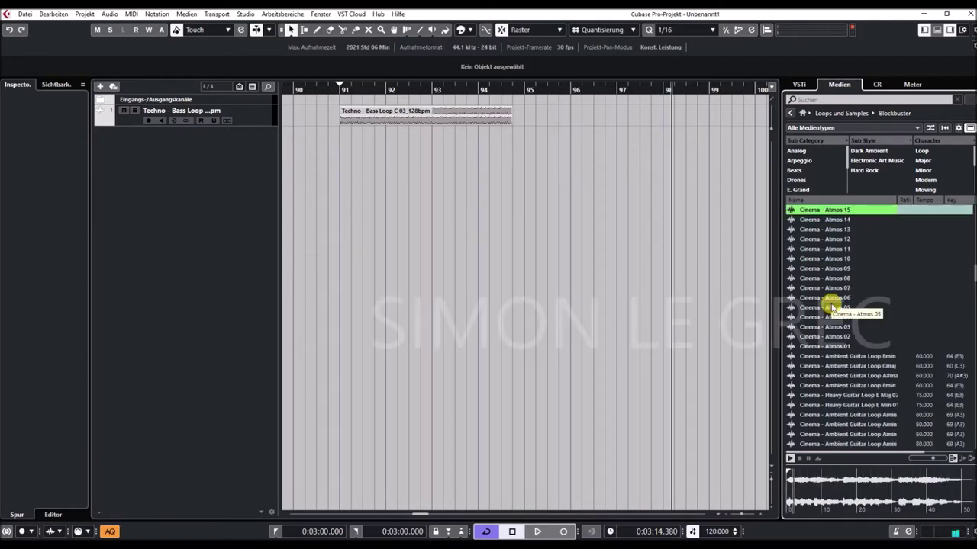
left_click(831, 250)
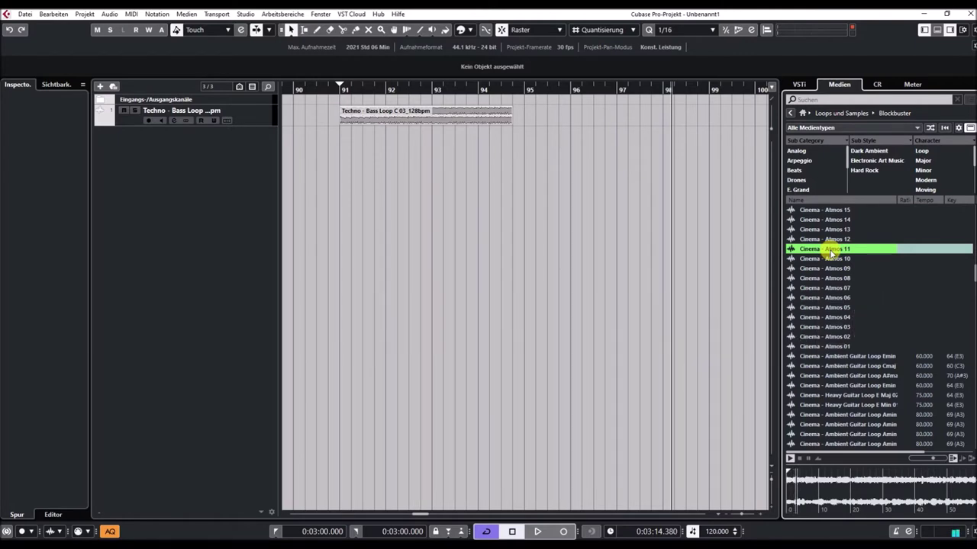
left_click(833, 279)
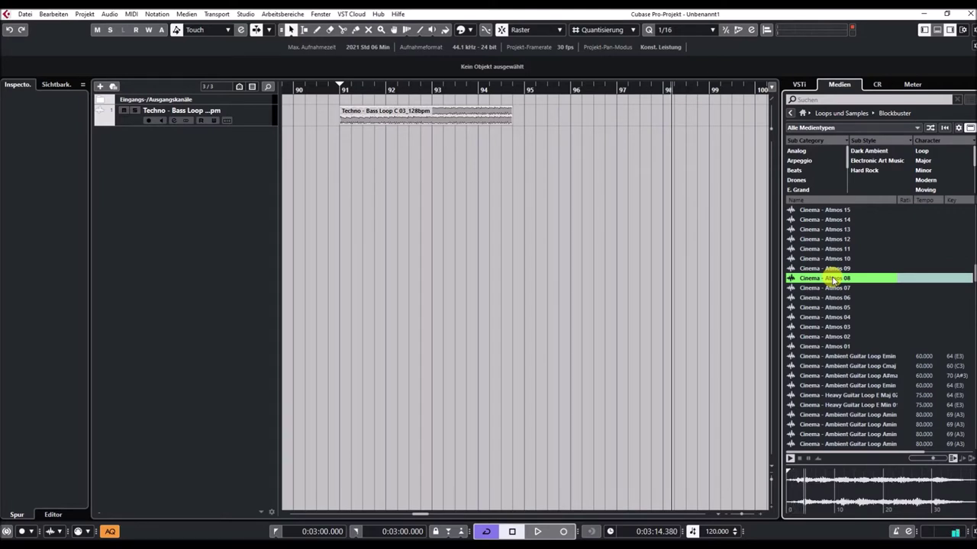
left_click(830, 318)
Step: Audition the first 60 bpm Ambient Guitar Loop Emin, Ambient Guitar Loop A#maj 01_60bpm, Heavy Guitar Loop E Maj 02_75bpm and Ambient Guitar Loop Amin 07_80bpm
scroll(830, 322, "down", 3)
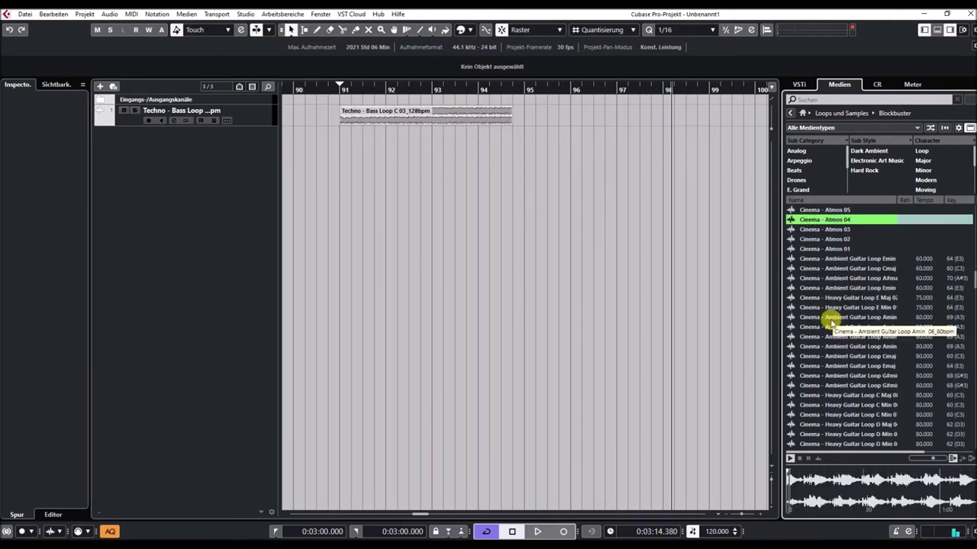
left_click(837, 260)
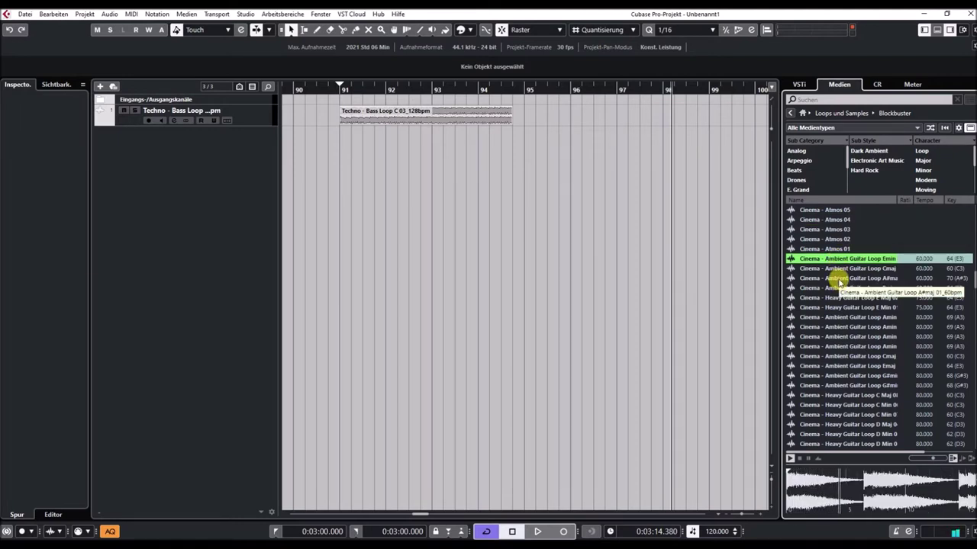
left_click(839, 278)
scroll(839, 281, "down", 2)
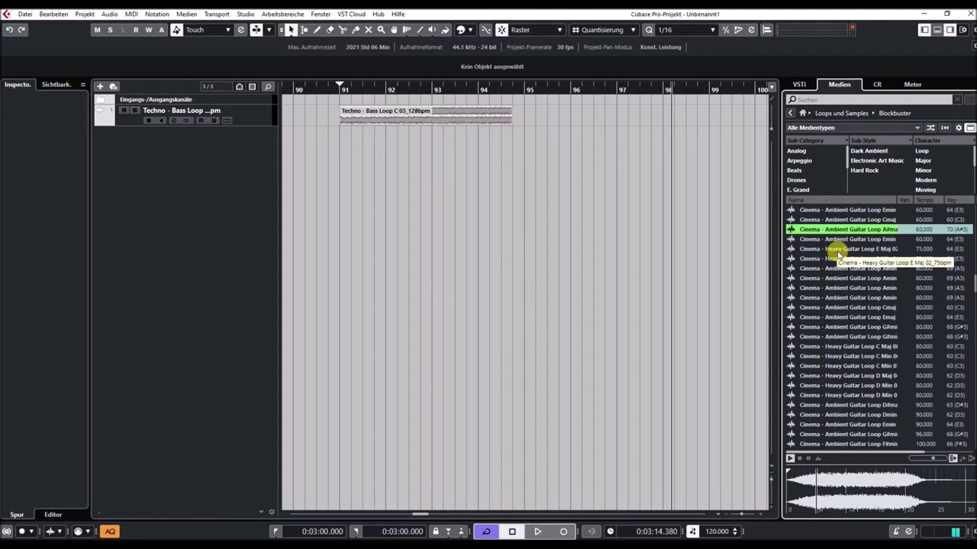
left_click(838, 250)
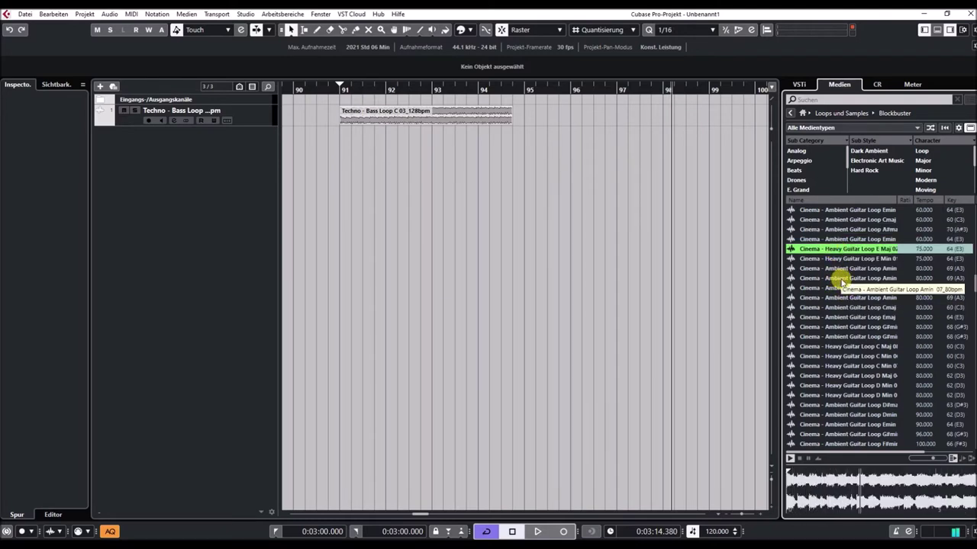
left_click(841, 279)
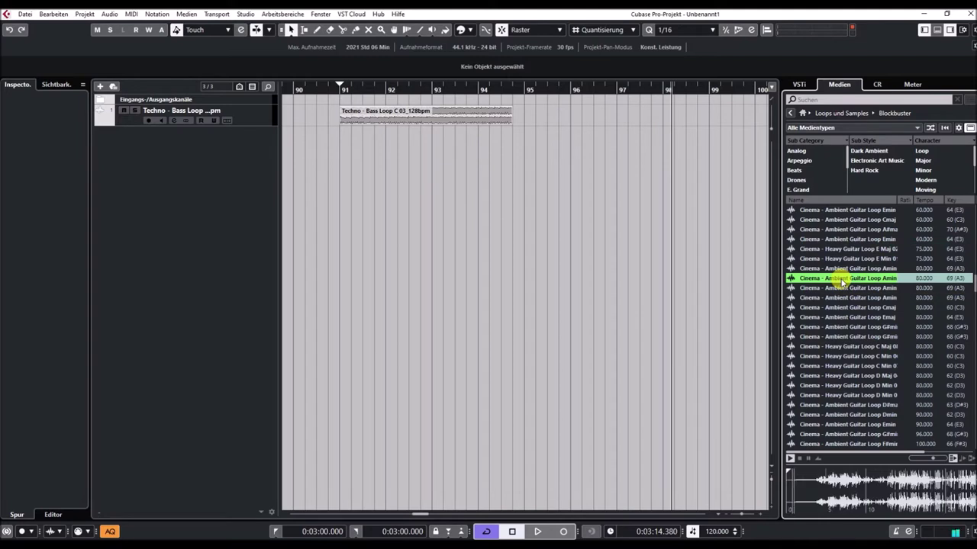
Step: Preview the 80 bpm Cinema - Heavy Guitar Loop C Maj and the first 80 bpm Heavy Guitar Loop D Min
scroll(848, 305, "down", 3)
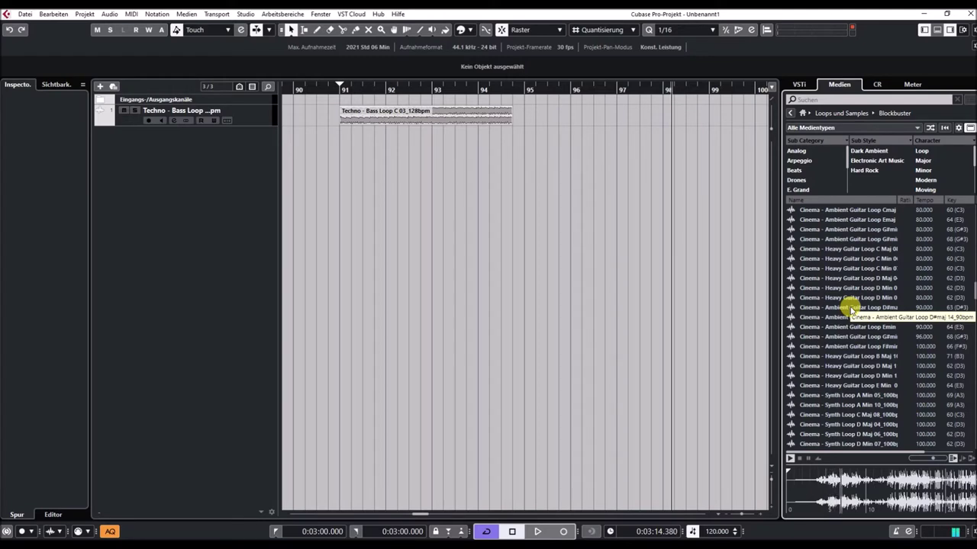
left_click(841, 249)
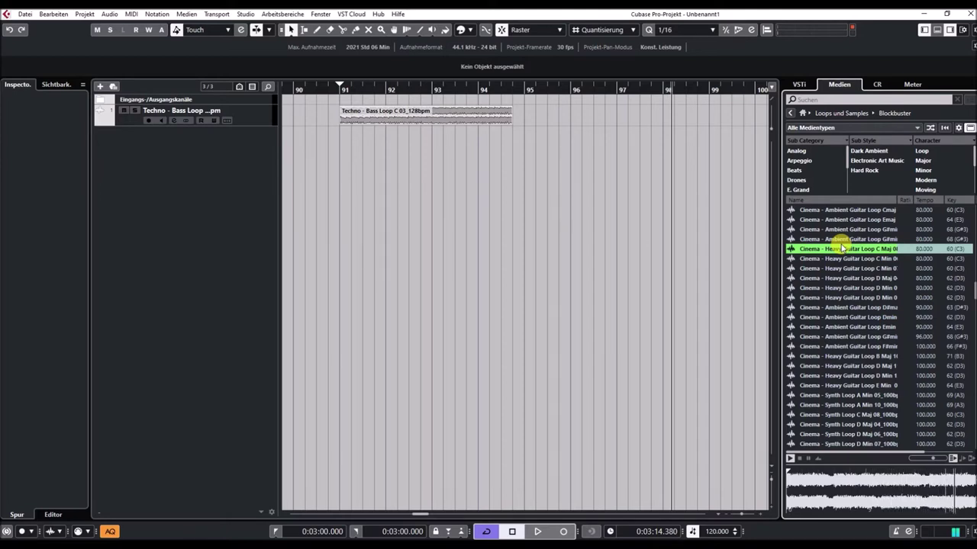
left_click(830, 290)
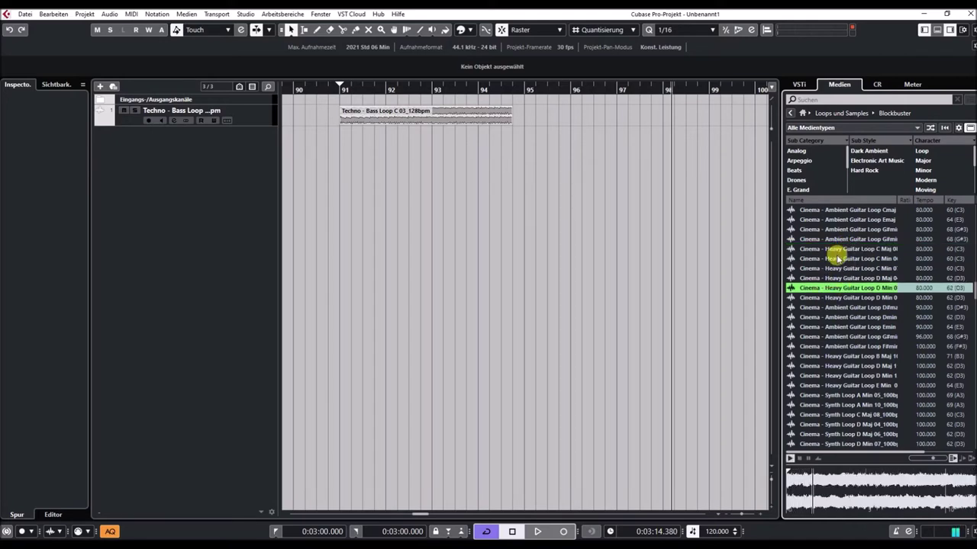
Step: Audition the 90 bpm Cinema - Ambient Guitar Loop Emin and the 100 bpm Synth Loops A Min 05, C Maj 08, D Maj 06 and G Maj 03
left_click(836, 328)
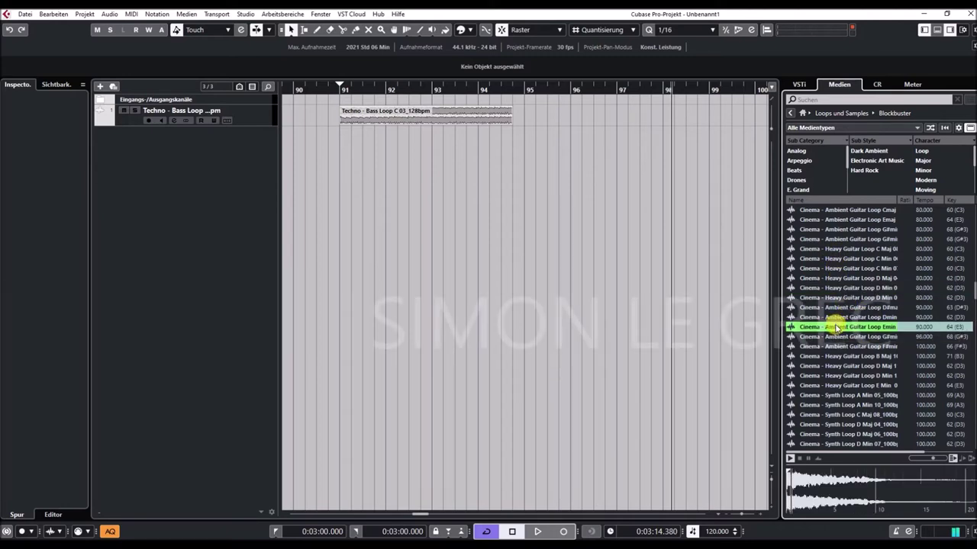
scroll(837, 327, "down", 3)
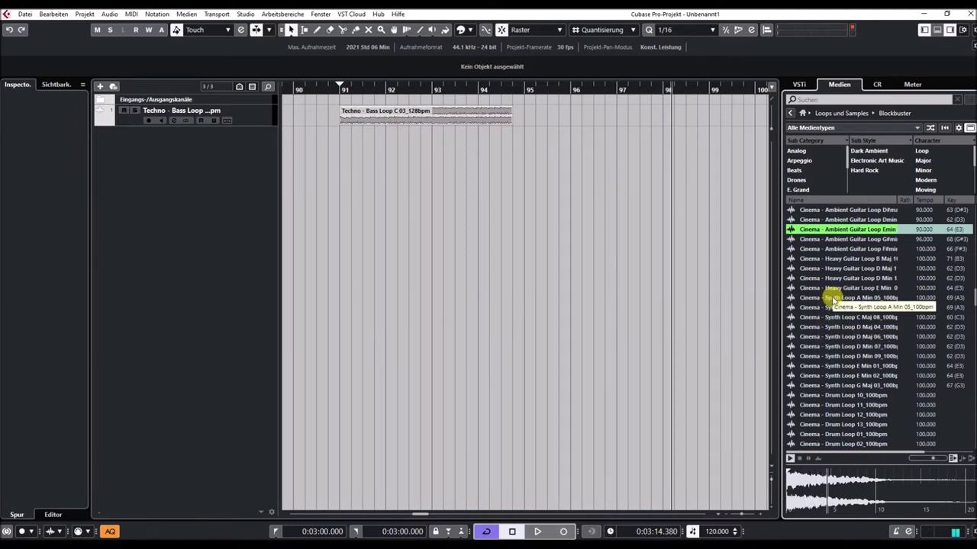
left_click(832, 298)
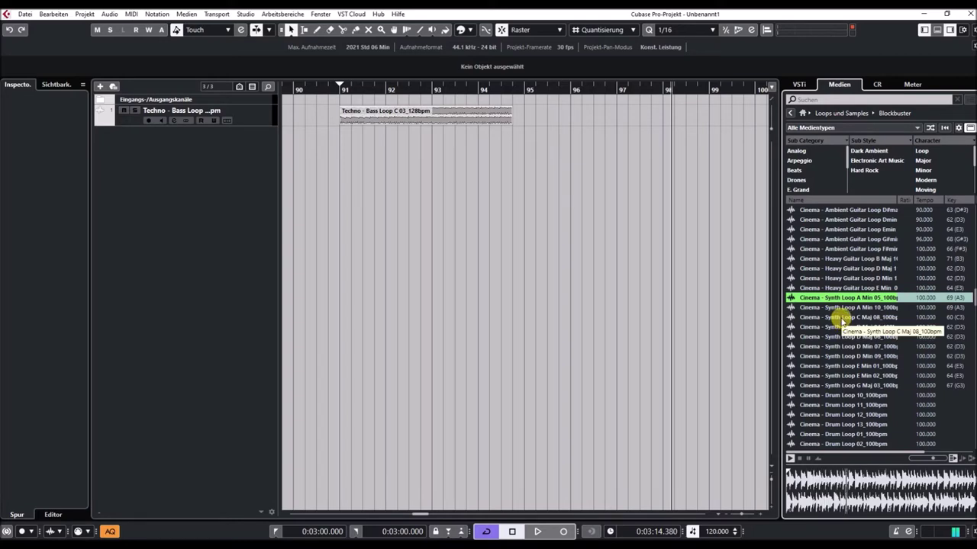
left_click(842, 319)
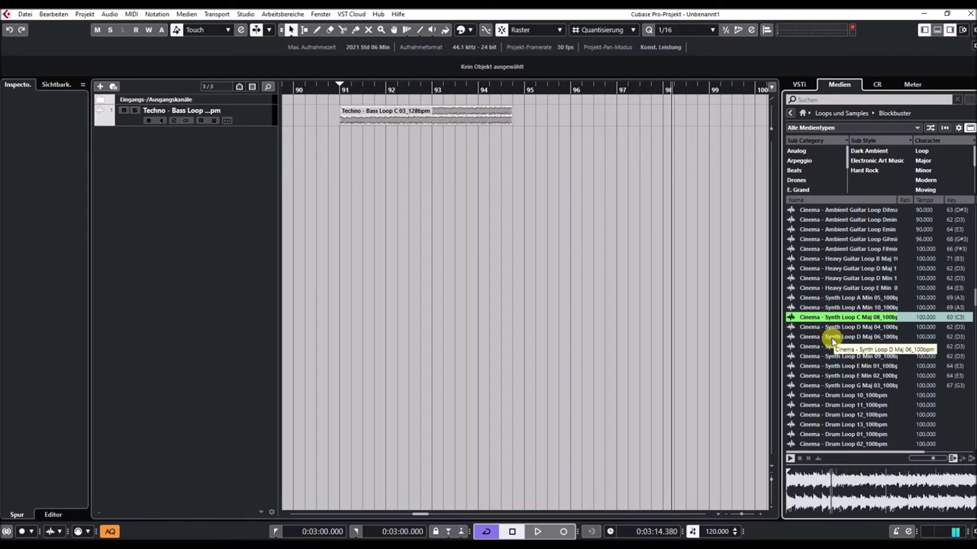
left_click(831, 337)
scroll(835, 339, "down", 3)
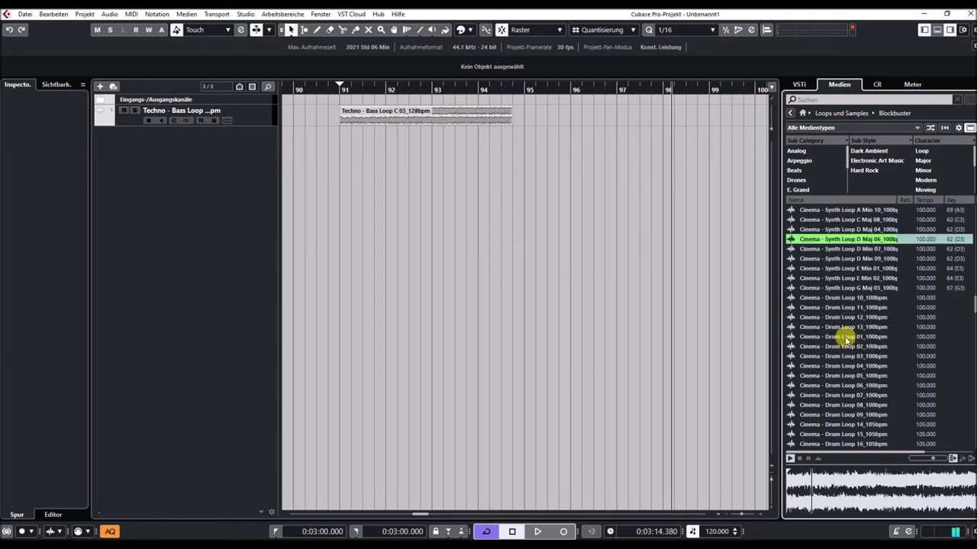
left_click(839, 289)
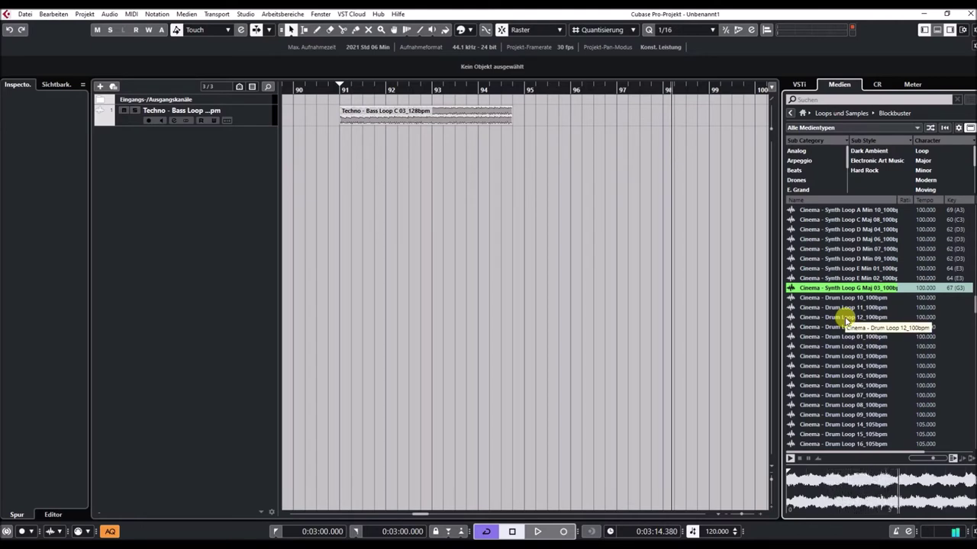
Step: Preview the Cinema - Drum Loops 12, 03 and 08 at 100 bpm, plus 15 and 19 at 105 bpm
left_click(845, 317)
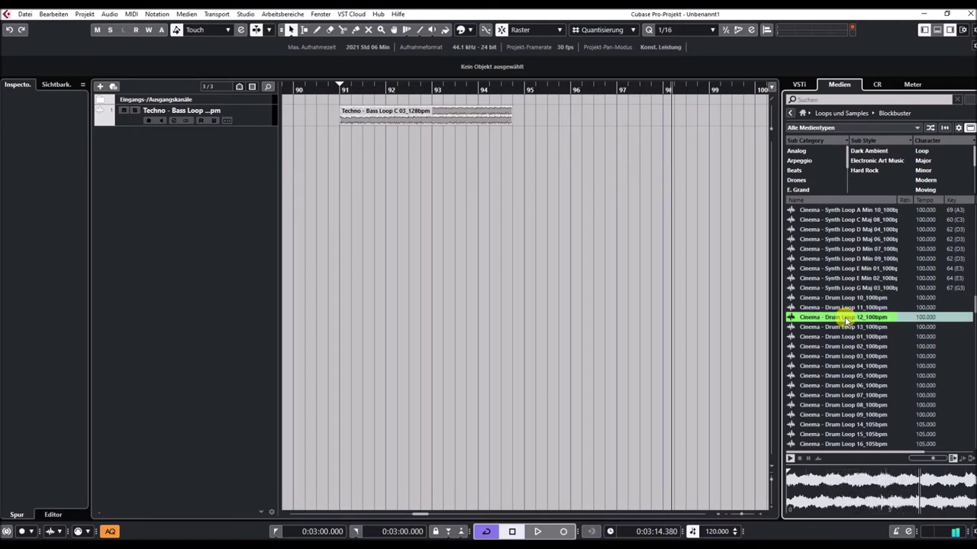
left_click(840, 356)
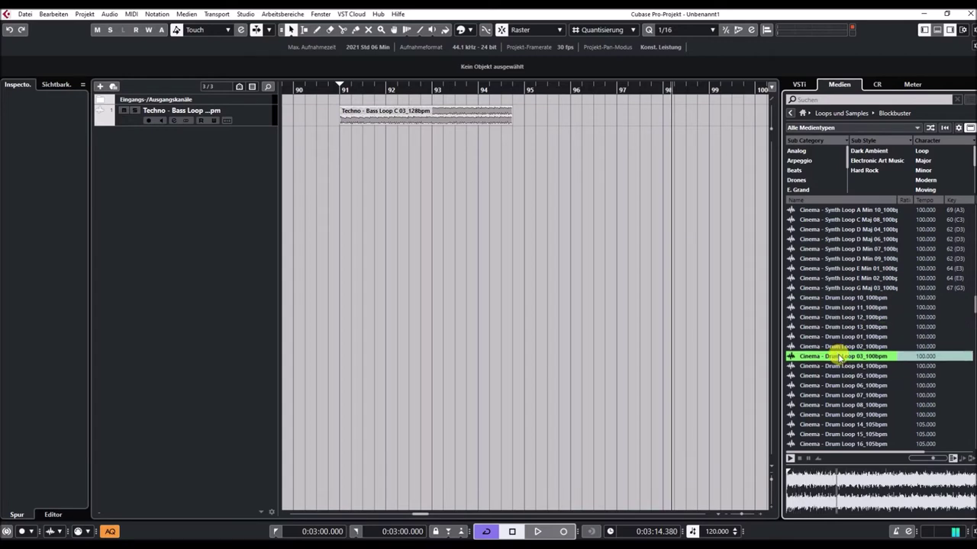
scroll(839, 356, "down", 2)
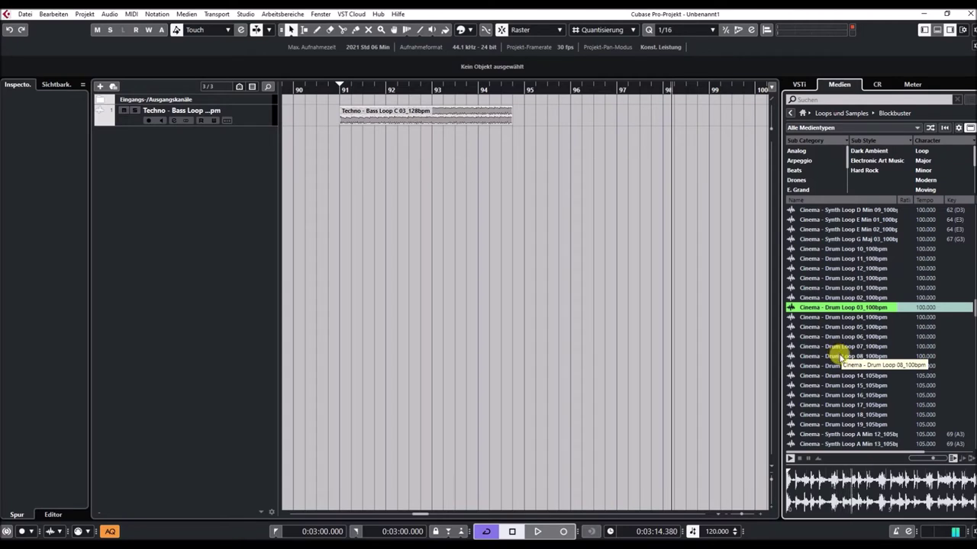
left_click(840, 356)
scroll(840, 357, "down", 3)
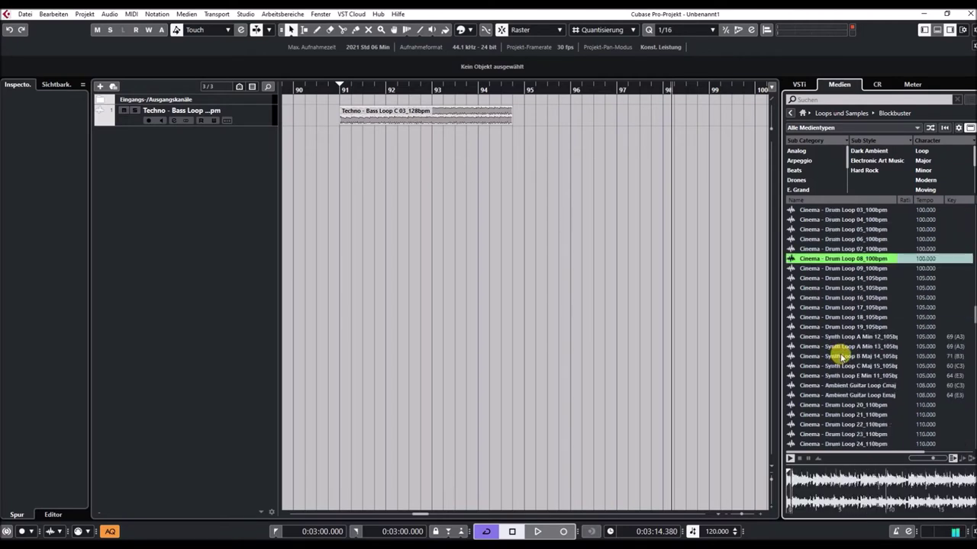
left_click(837, 289)
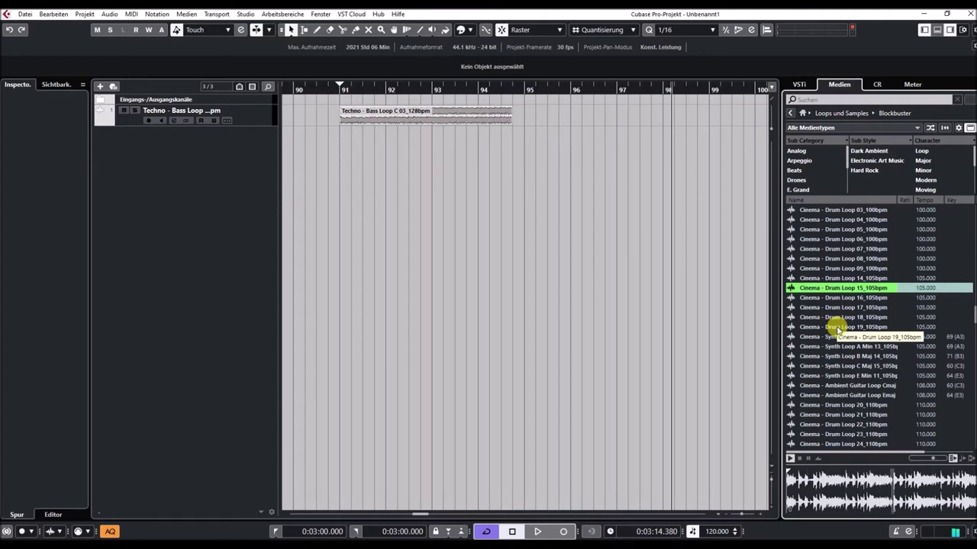
left_click(838, 328)
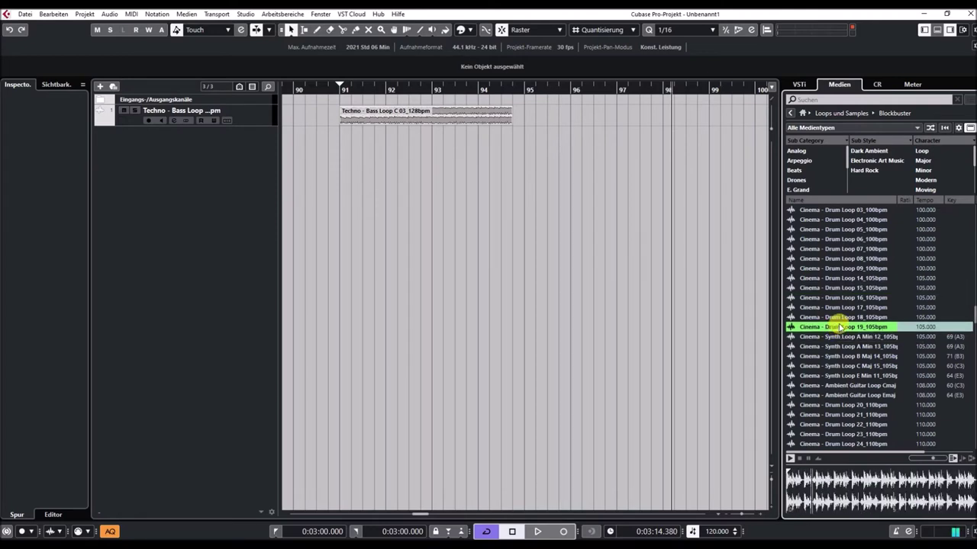
Step: Audition the 110 bpm Cinema - Drum Loops 20, 25, 31 and 35
scroll(839, 326, "down", 3)
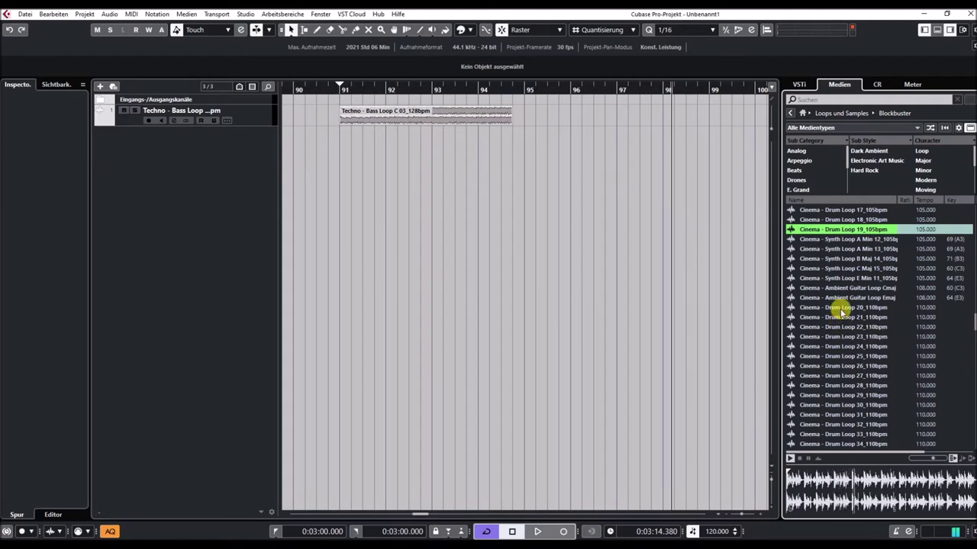
left_click(842, 310)
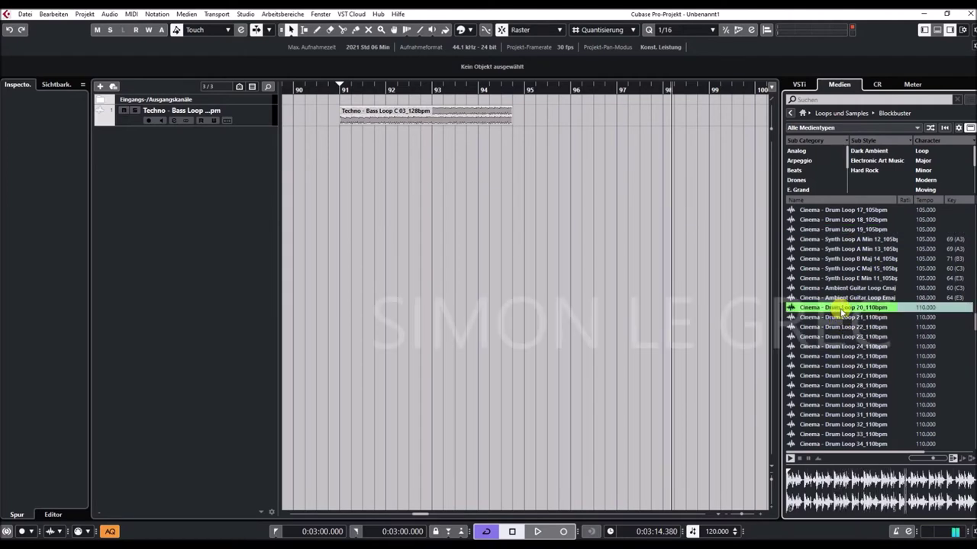
left_click(843, 356)
scroll(843, 354, "down", 5)
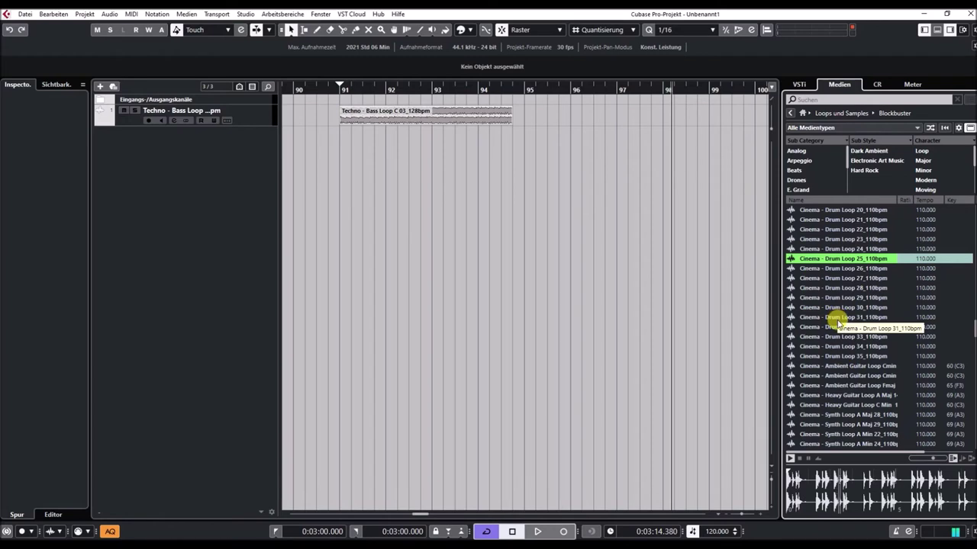
left_click(839, 317)
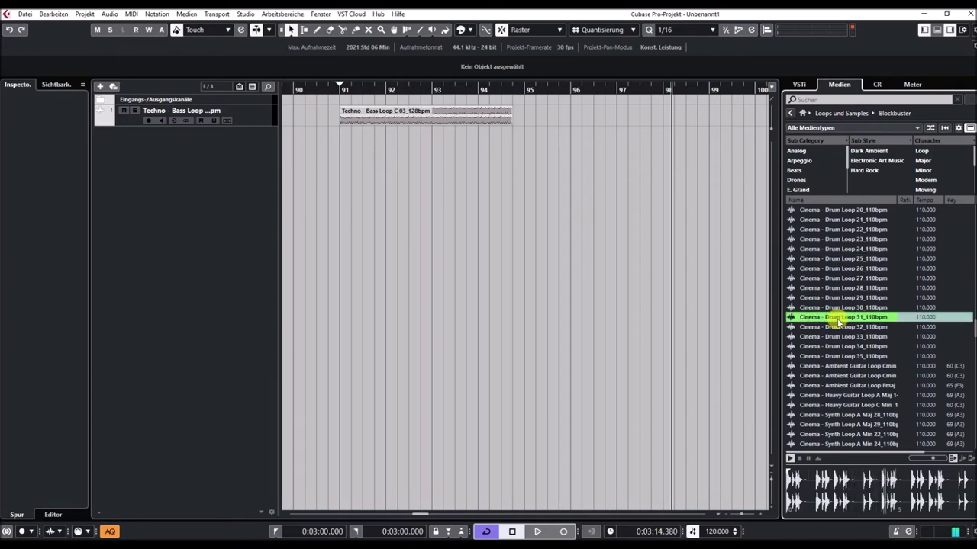
scroll(837, 316, "down", 5)
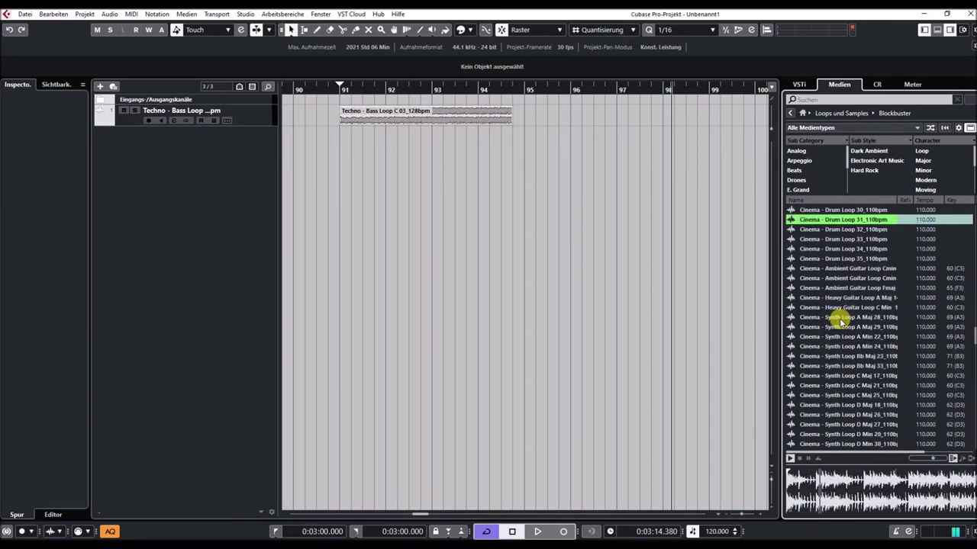
left_click(843, 261)
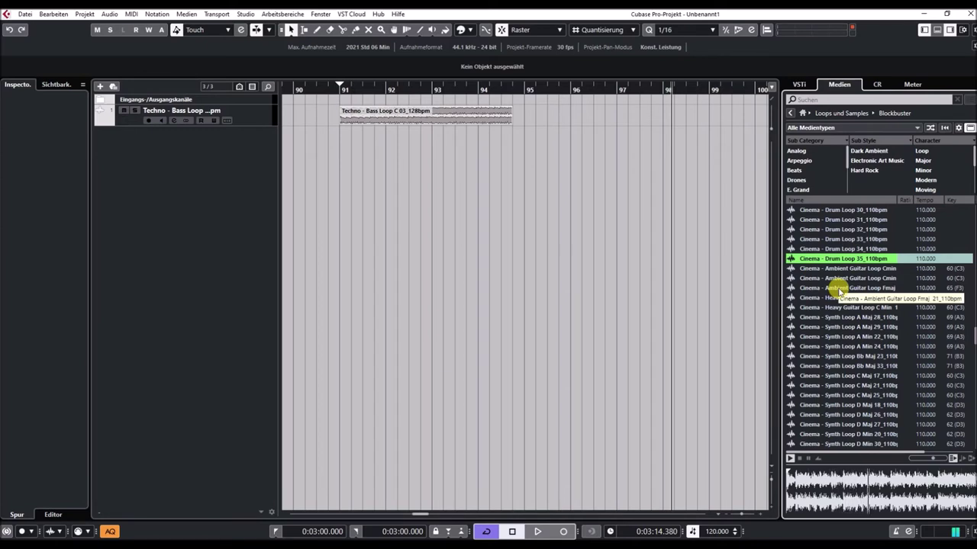
Step: Preview the 110 bpm Cinema - Ambient Guitar Loop Fmaj 21 and the Synth Loops A Maj 29, D Maj 27 and G Maj 31
left_click(839, 288)
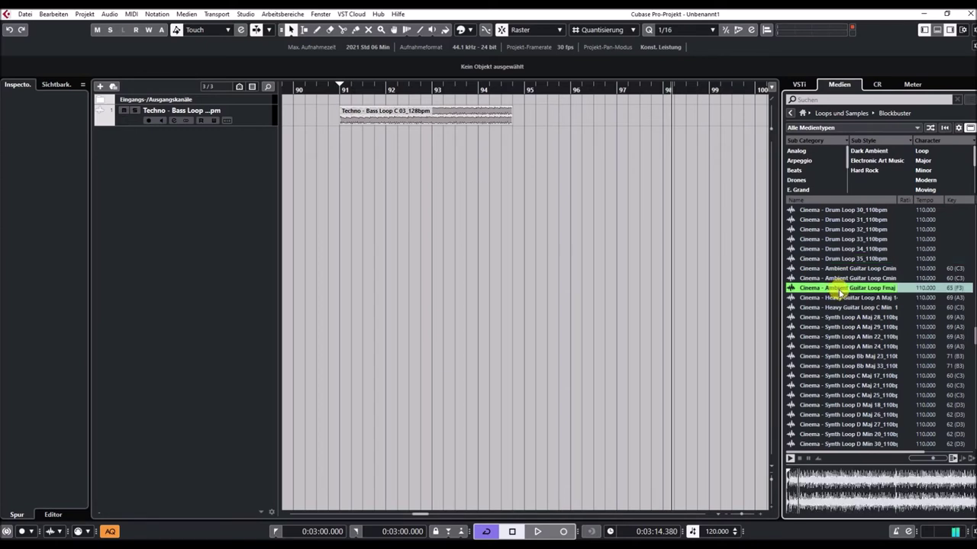
left_click(847, 327)
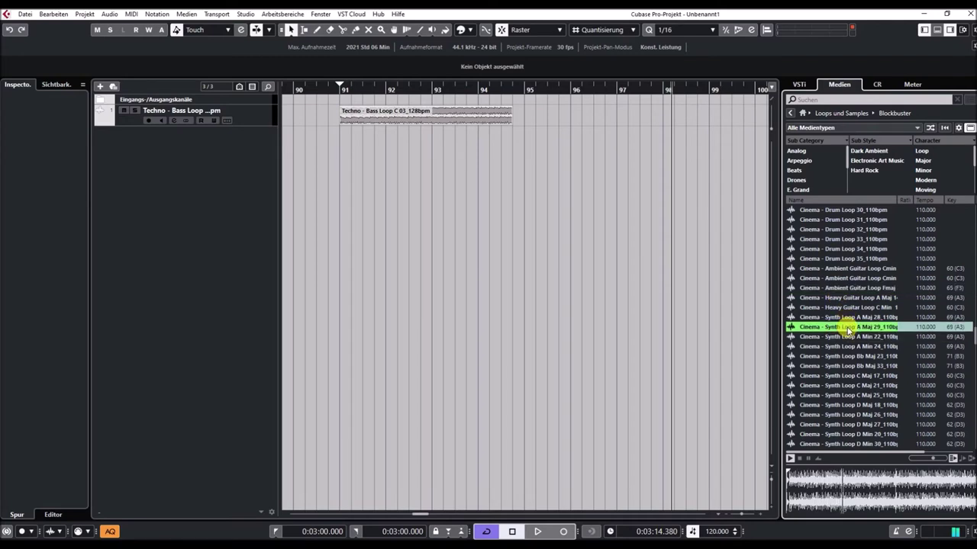
scroll(847, 330, "down", 3)
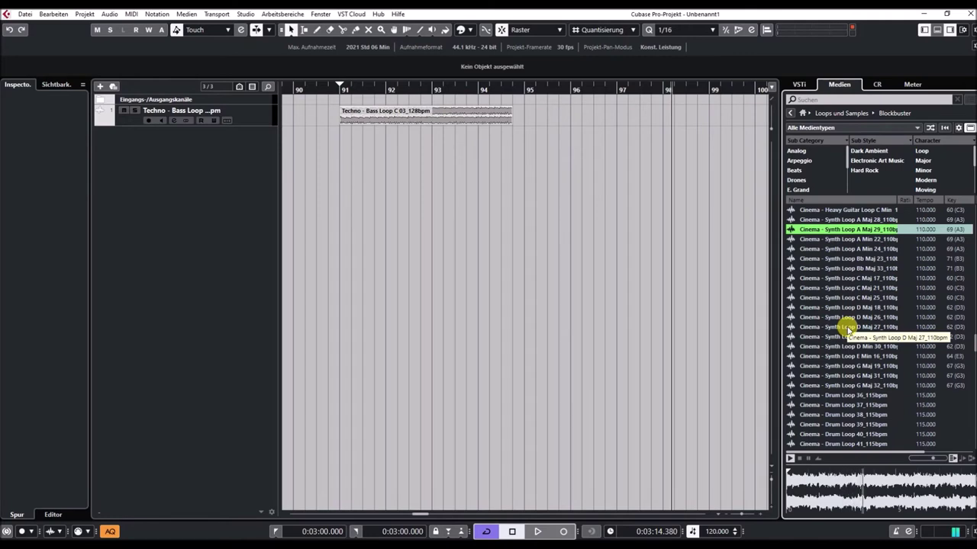
left_click(847, 326)
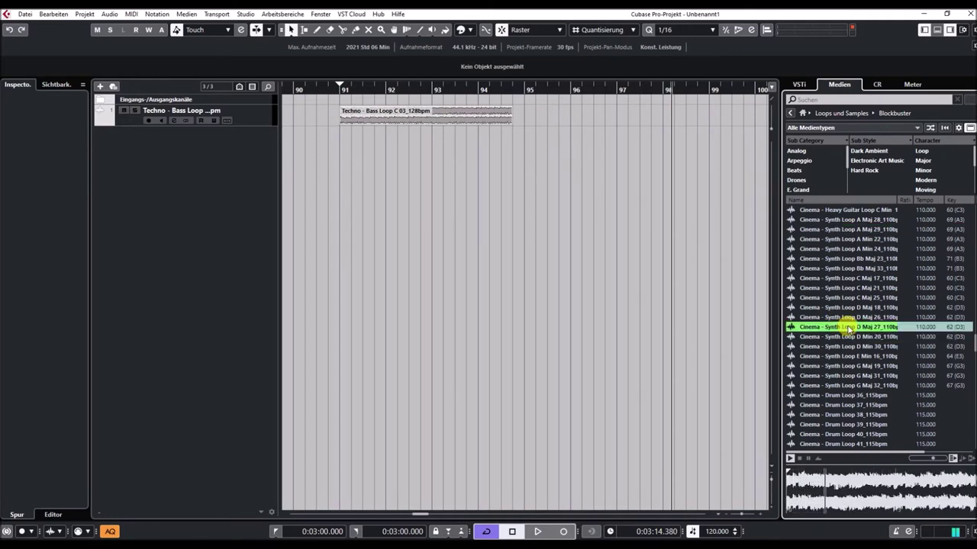
scroll(847, 326, "down", 3)
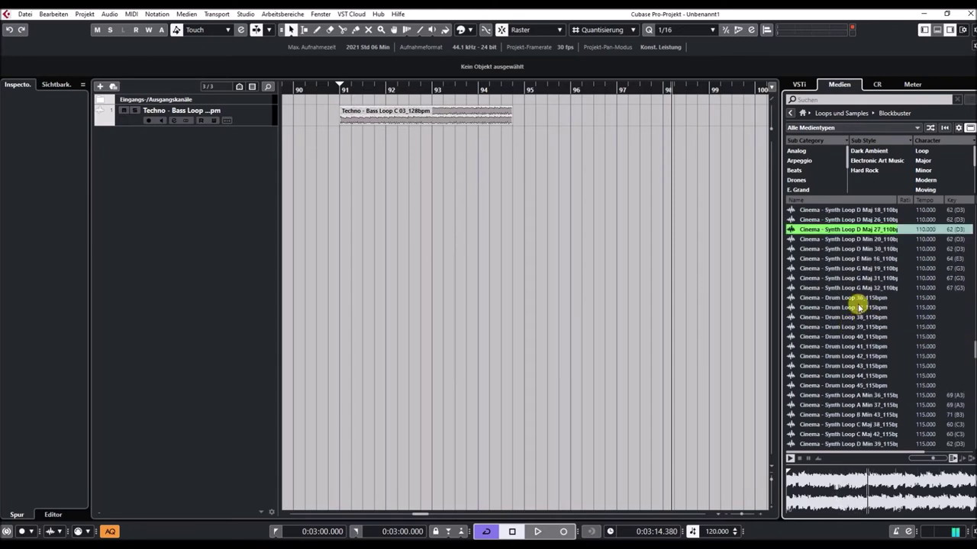
left_click(848, 278)
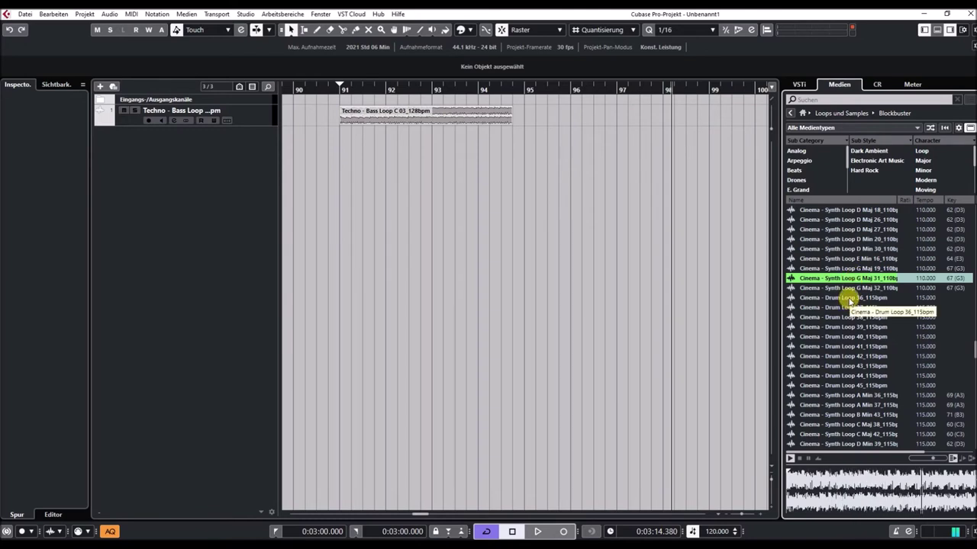
Step: Audition the 115 bpm Cinema - Drum Loops 36, 40 and 43
left_click(849, 299)
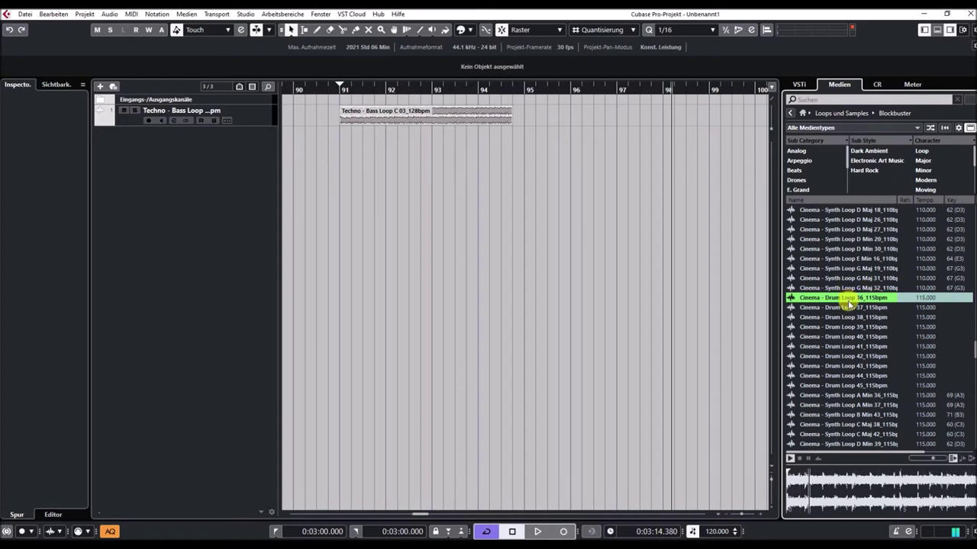
scroll(850, 304, "down", 2)
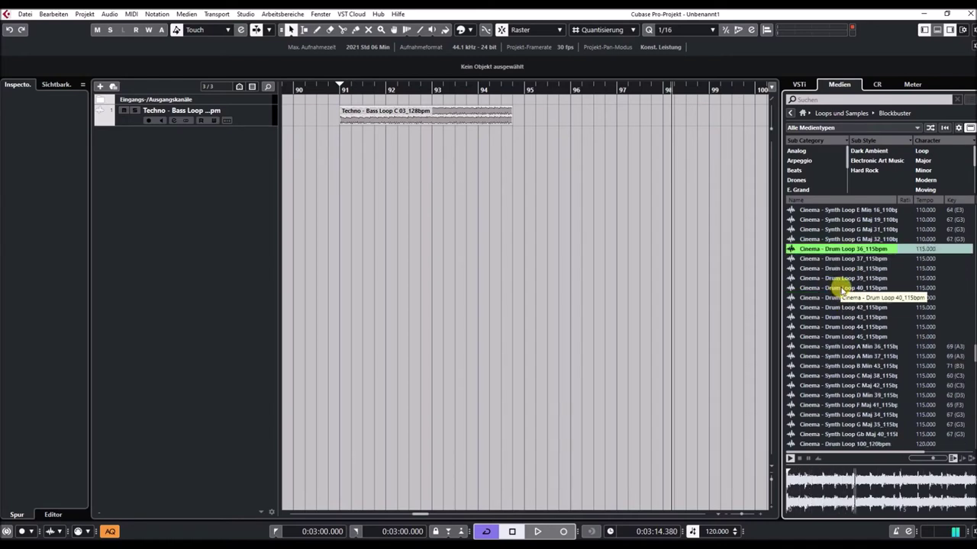
left_click(842, 288)
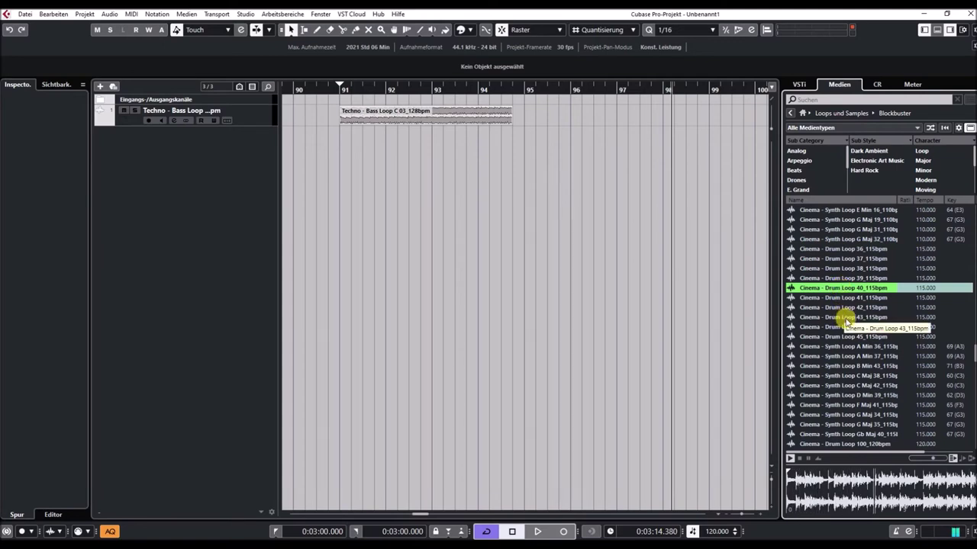
left_click(844, 319)
Step: Preview the 115 bpm Cinema - Synth Loops A Min 36, C Maj 42 and G Maj 35
scroll(844, 317, "down", 4)
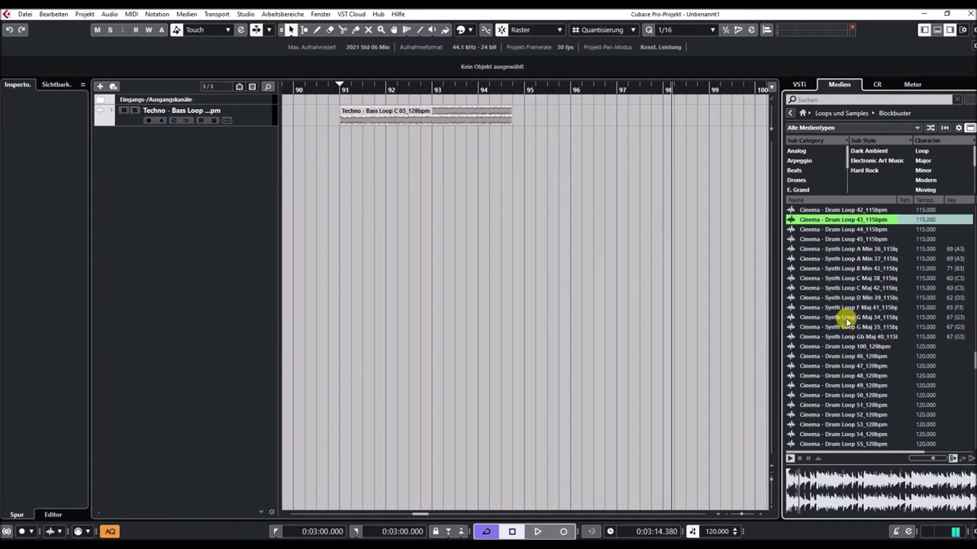
left_click(848, 250)
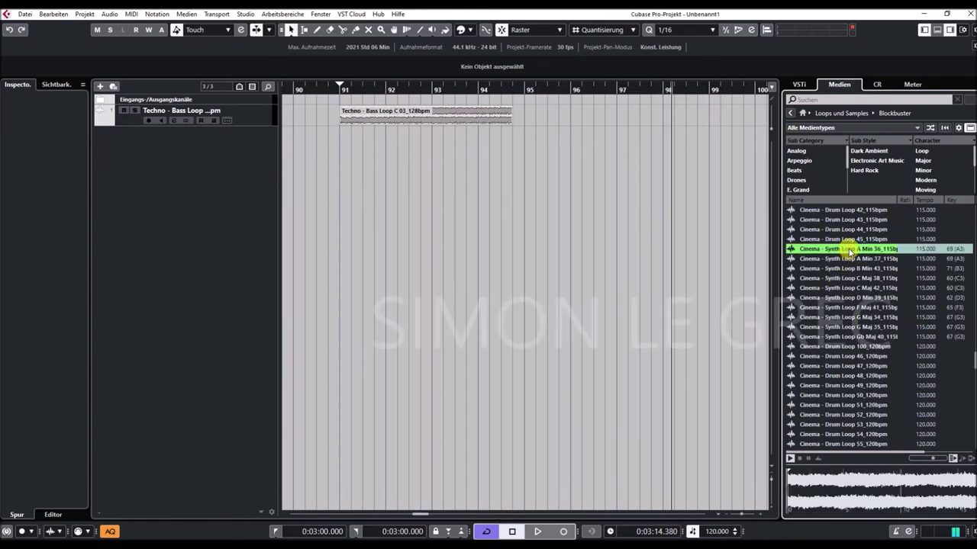
left_click(847, 288)
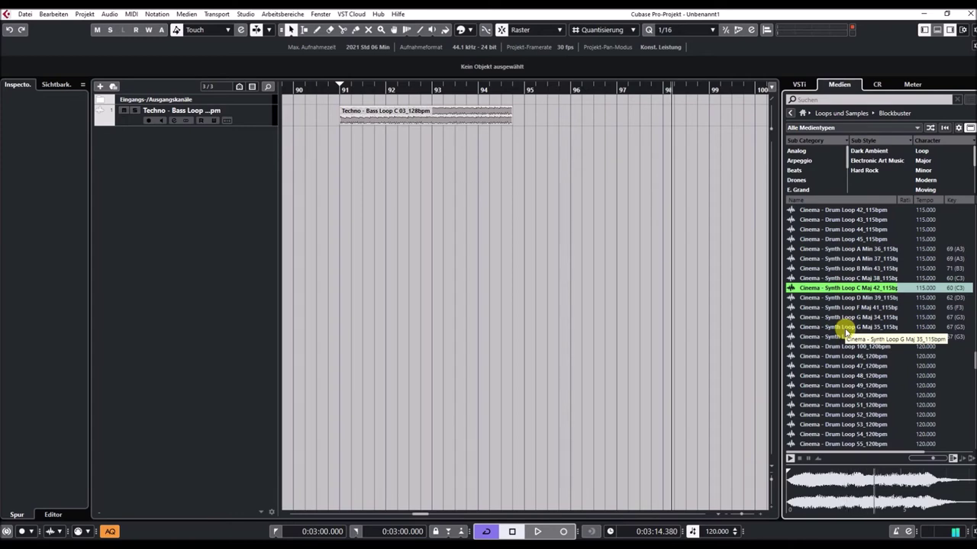
left_click(845, 329)
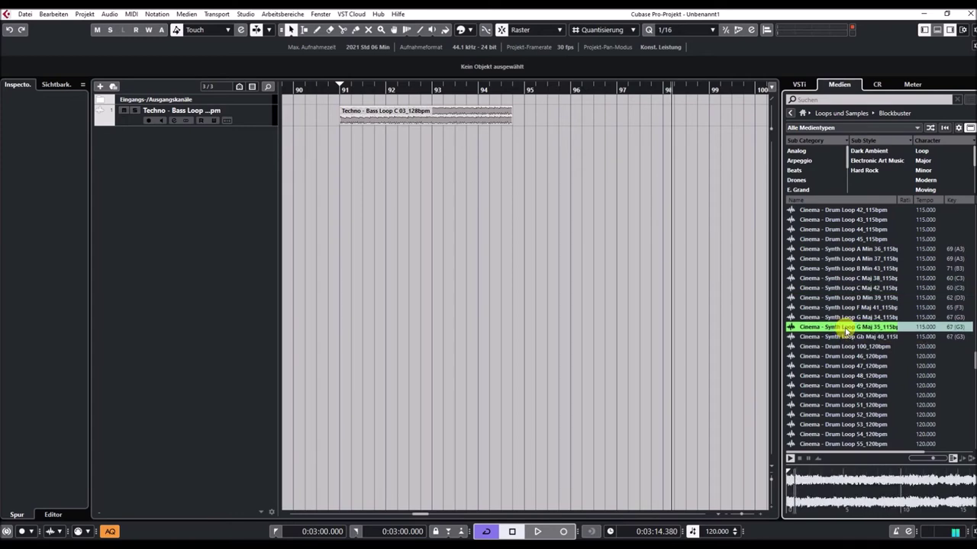
Step: Audition the 120 bpm Cinema - Drum Loops 49, 54 and 57
scroll(845, 328, "down", 3)
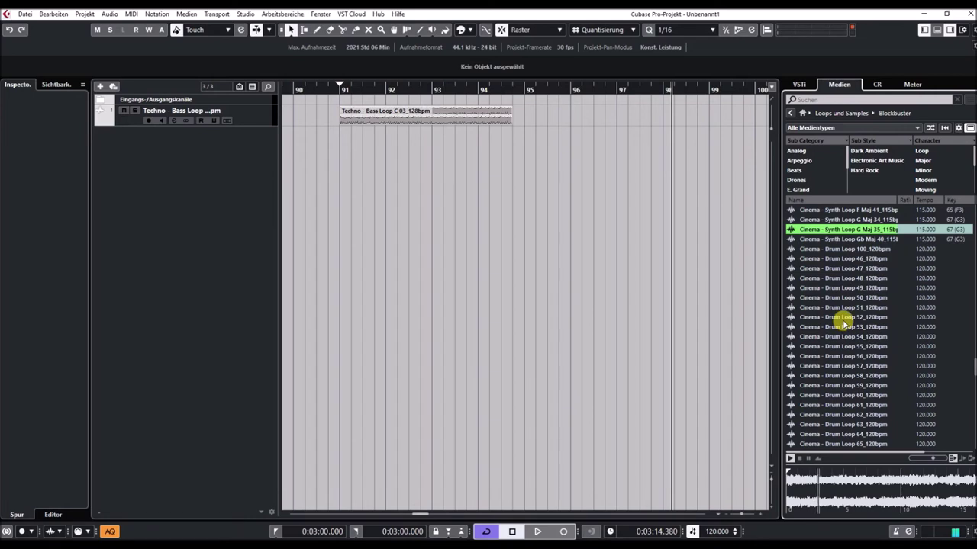
left_click(839, 289)
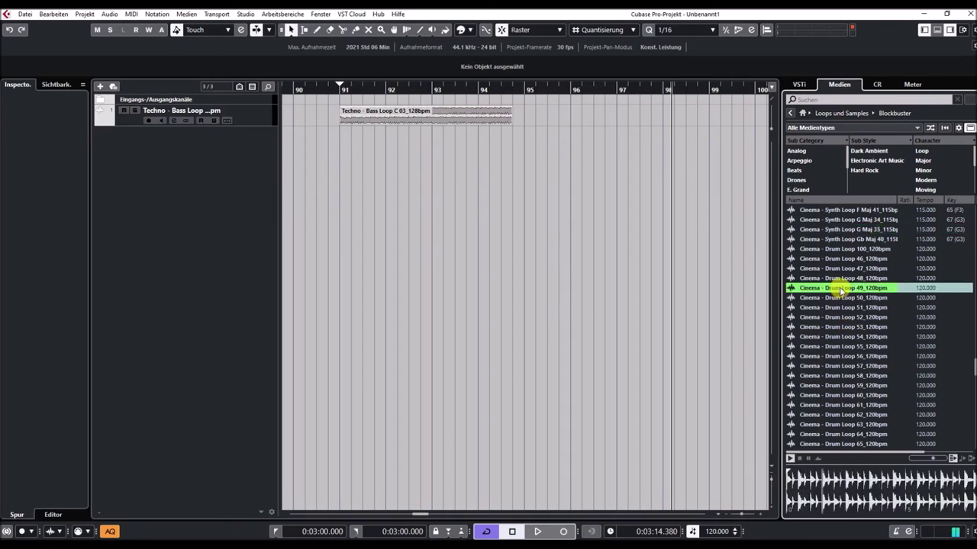
left_click(852, 337)
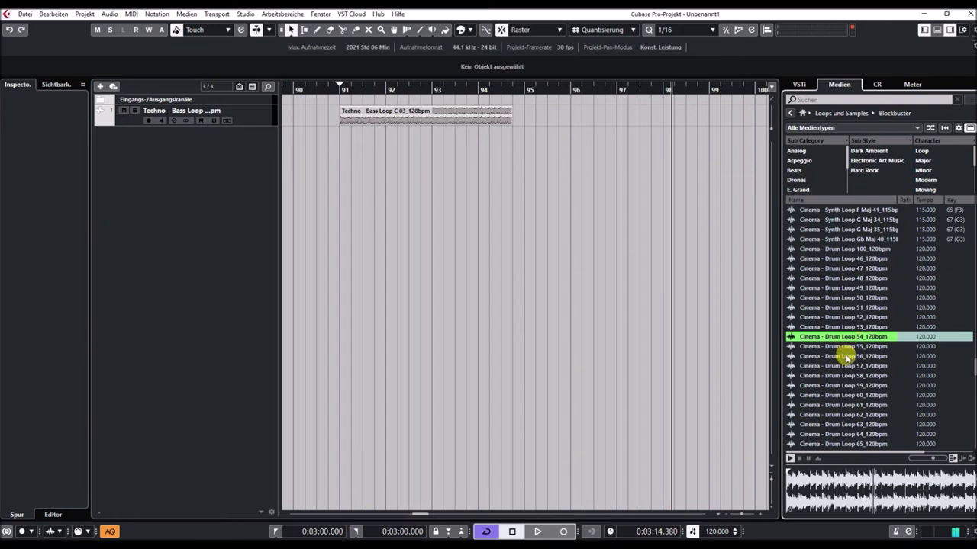
left_click(849, 366)
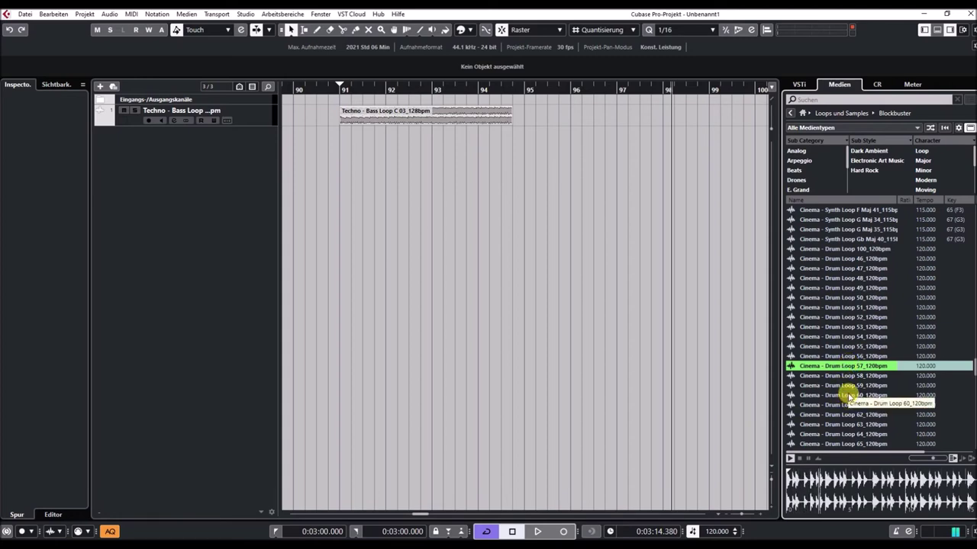
Step: Audition the 120 bpm Cinema - Drum Loops 60, 66 and 72
left_click(850, 395)
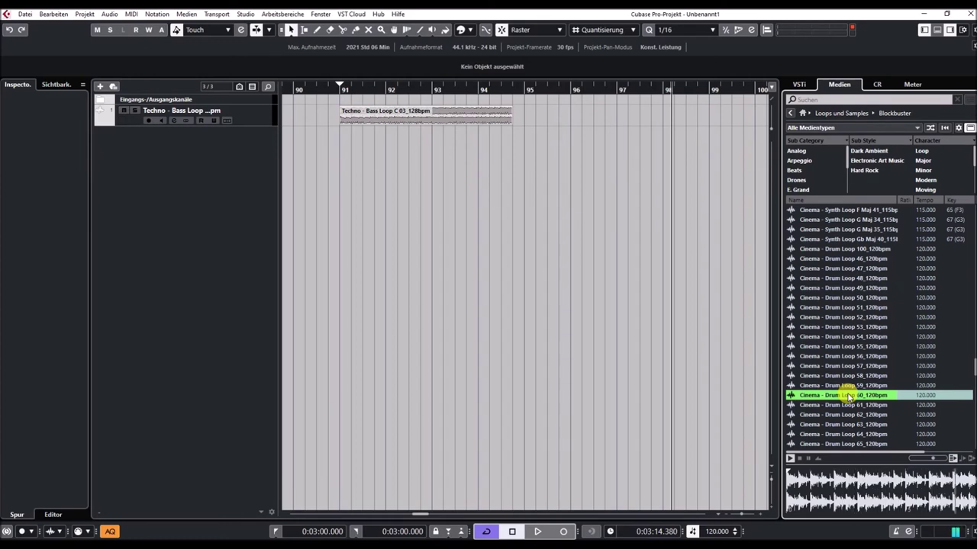
scroll(848, 395, "down", 5)
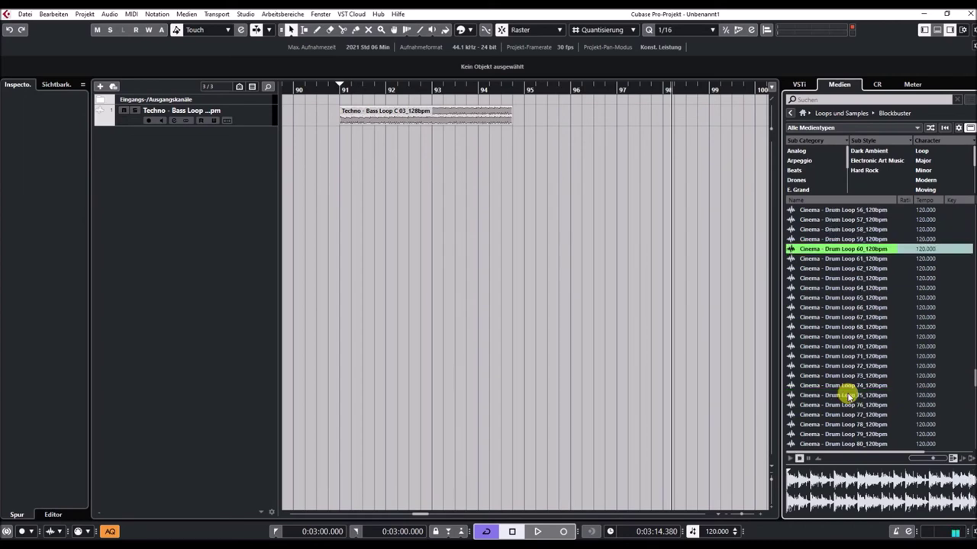
left_click(866, 308)
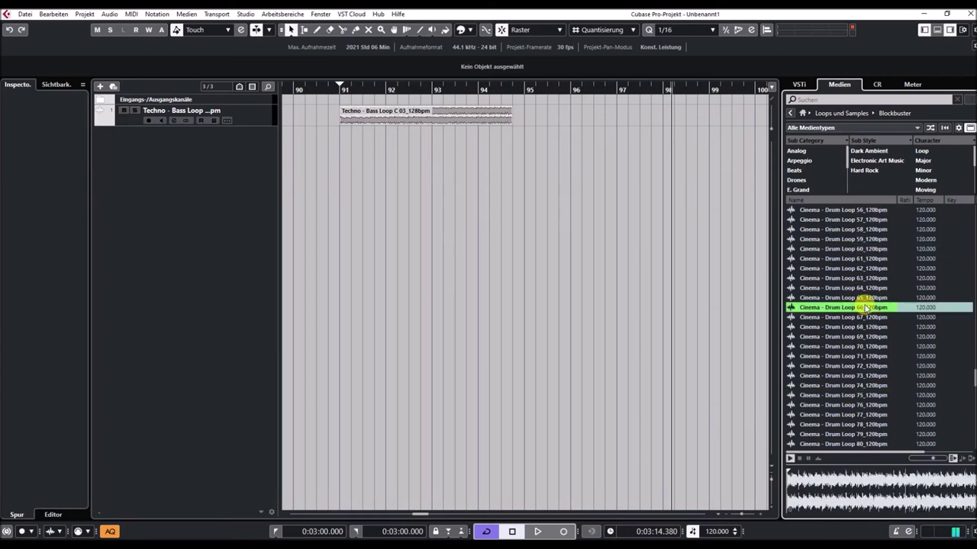
left_click(861, 366)
Step: Audition the 120 bpm Cinema - Drum Loops 79, 84, 93 and 99
scroll(861, 355, "down", 2)
scroll(861, 356, "down", 4)
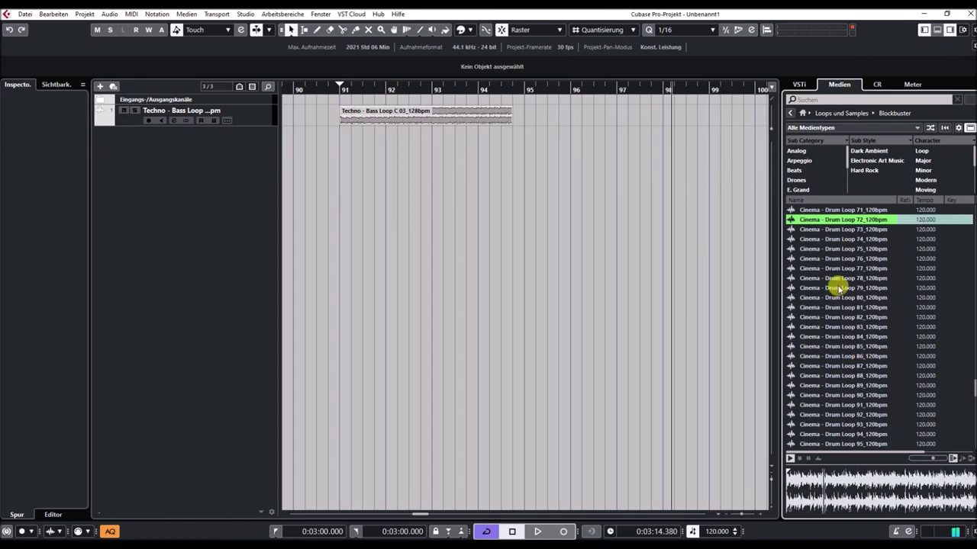
left_click(839, 288)
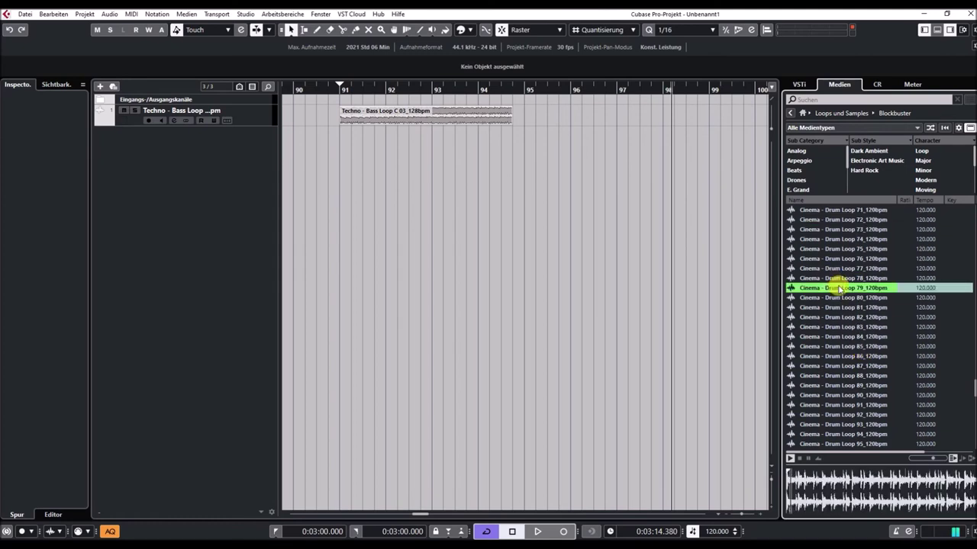
scroll(839, 289, "down", 2)
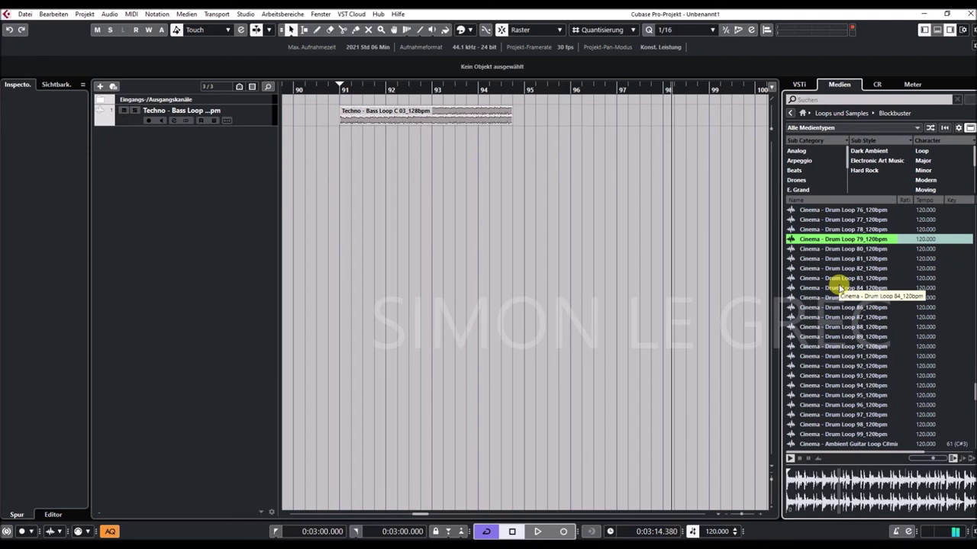
left_click(838, 289)
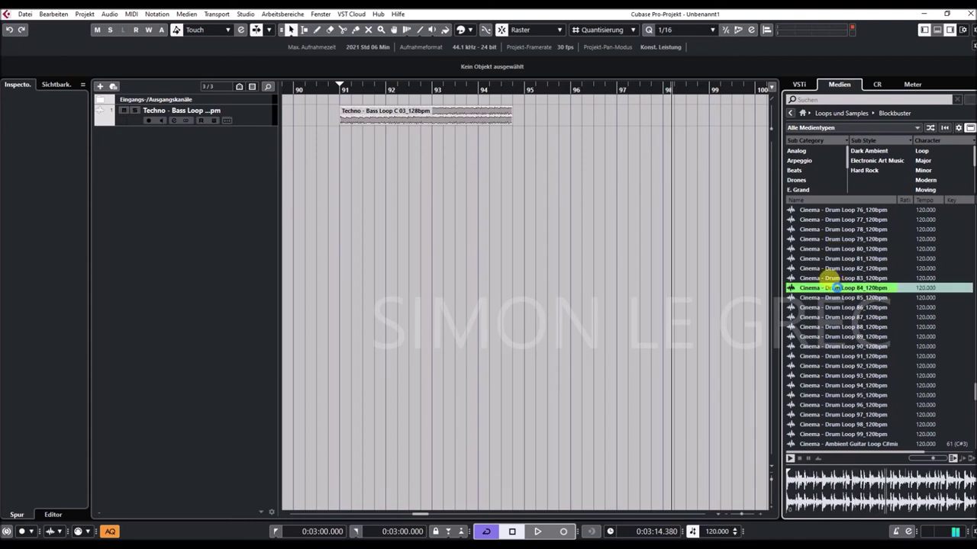
scroll(839, 290, "down", 3)
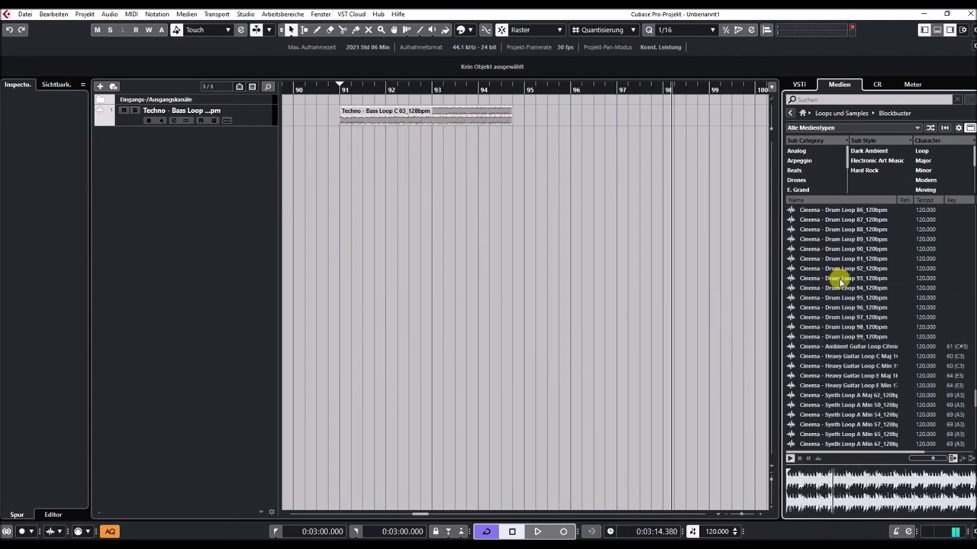
left_click(839, 279)
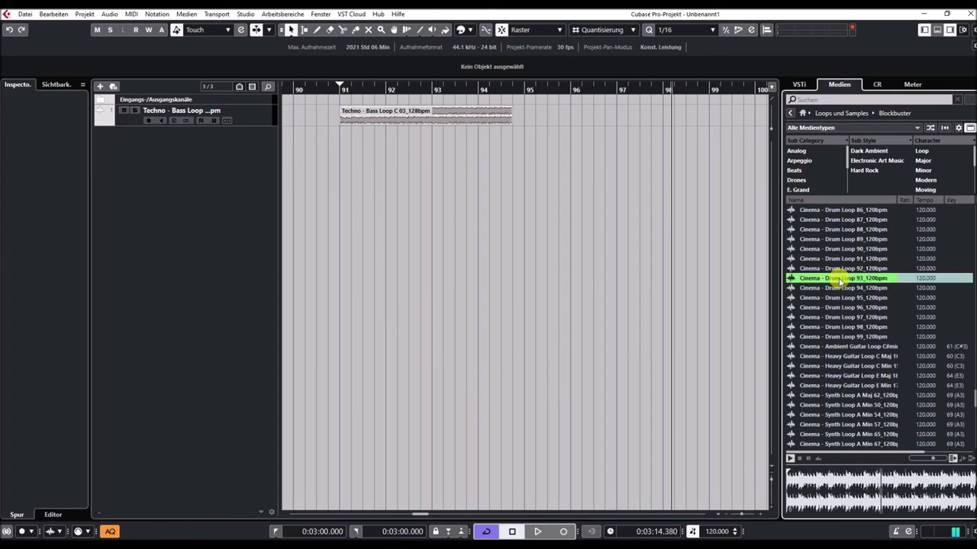
left_click(837, 338)
Step: Preview the 120 bpm Cinema - Synth Loops A Maj 62, A Min 65 and C Min 49
scroll(837, 338, "down", 3)
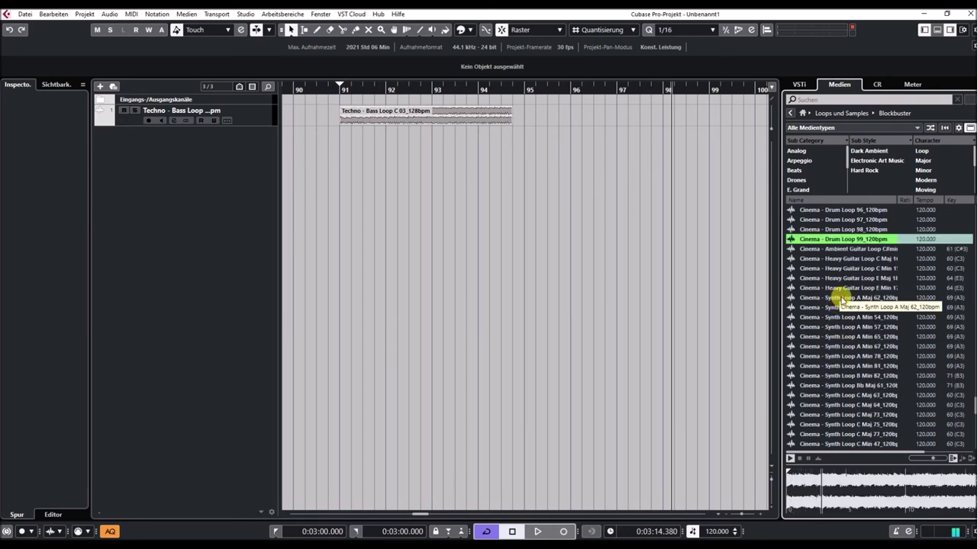
left_click(842, 300)
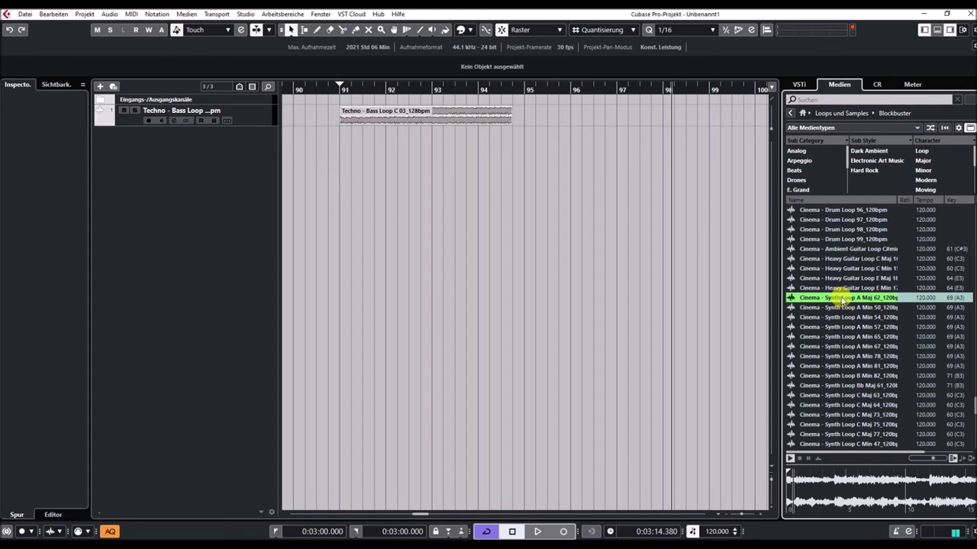
scroll(839, 301, "down", 2)
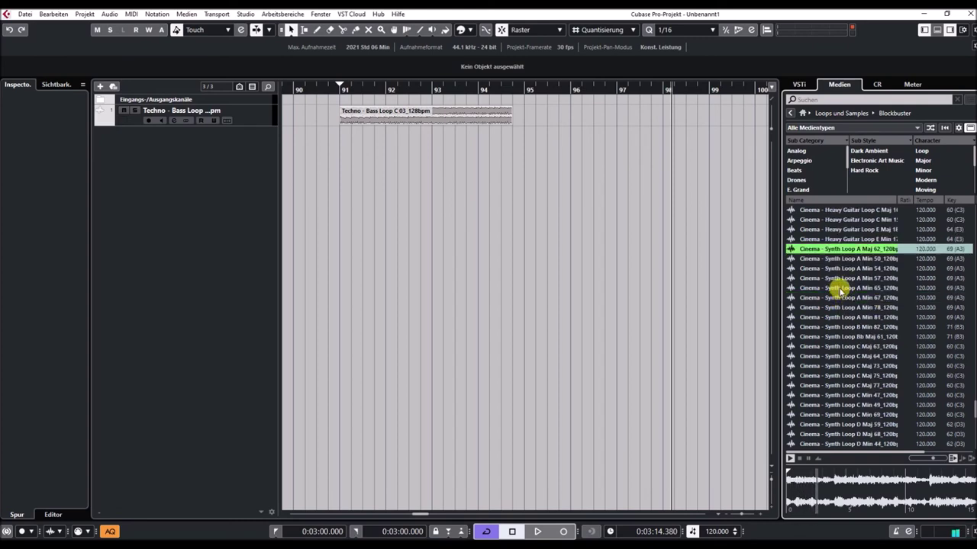
left_click(840, 290)
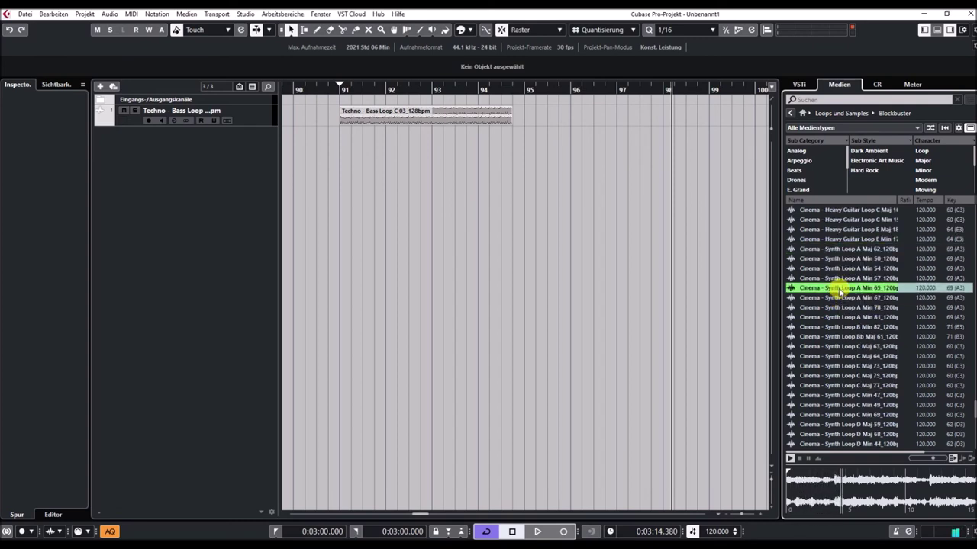
scroll(839, 290, "down", 3)
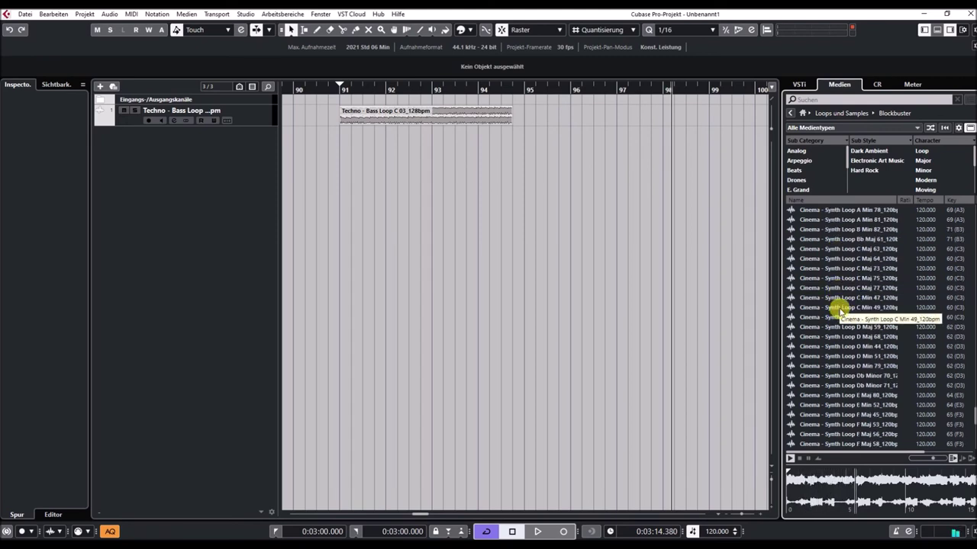
left_click(839, 309)
Step: Preview the 120 bpm Cinema - Synth Loops E Min 52, F Maj 60 and G Maj 55
scroll(839, 311, "down", 2)
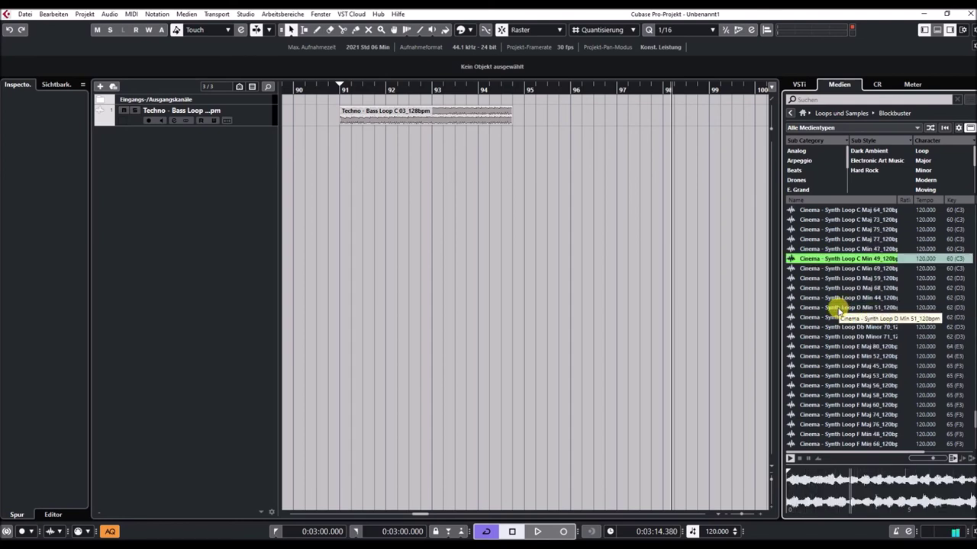
scroll(839, 312, "down", 2)
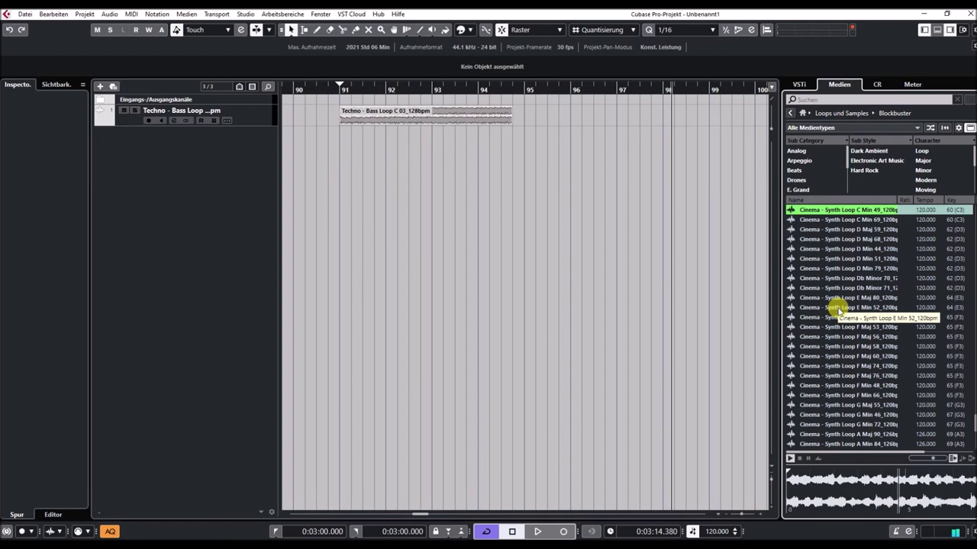
left_click(839, 309)
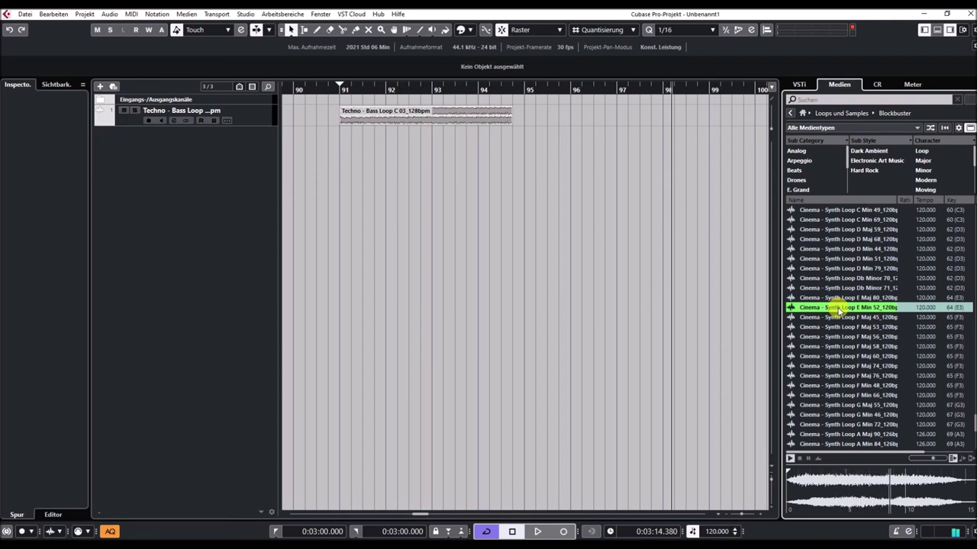
left_click(828, 355)
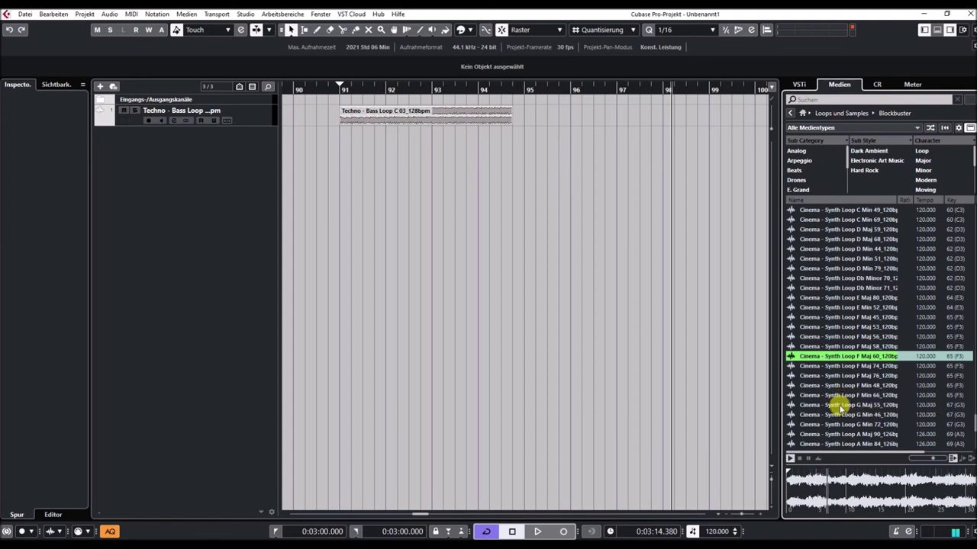
left_click(839, 405)
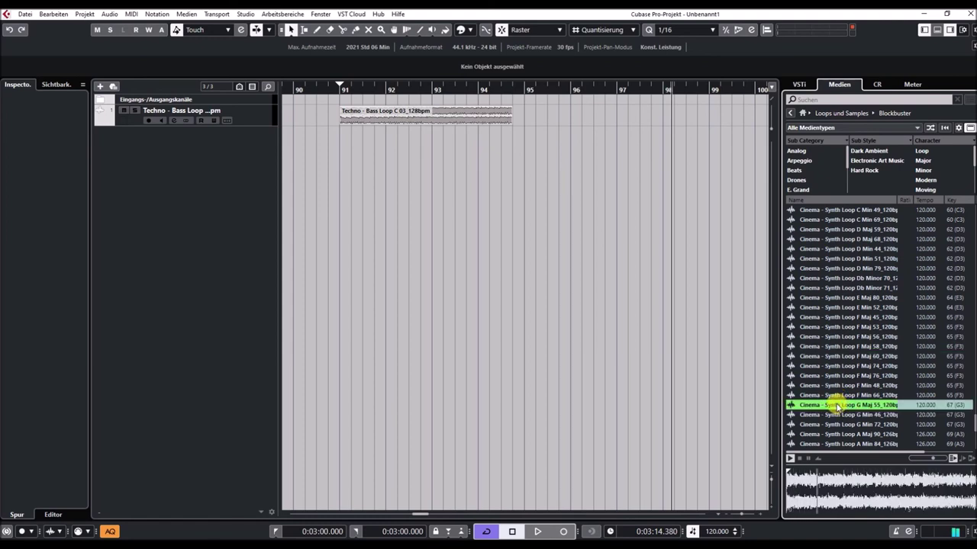
Step: Audition the 126 bpm Cinema - Synth Loops D Maj 87 and D Min 92
scroll(839, 419, "down", 10)
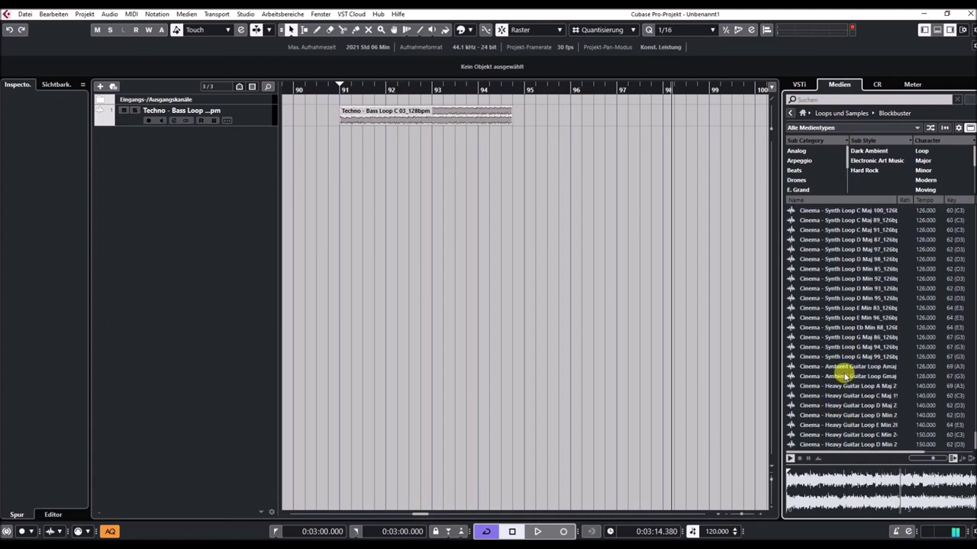
left_click(839, 240)
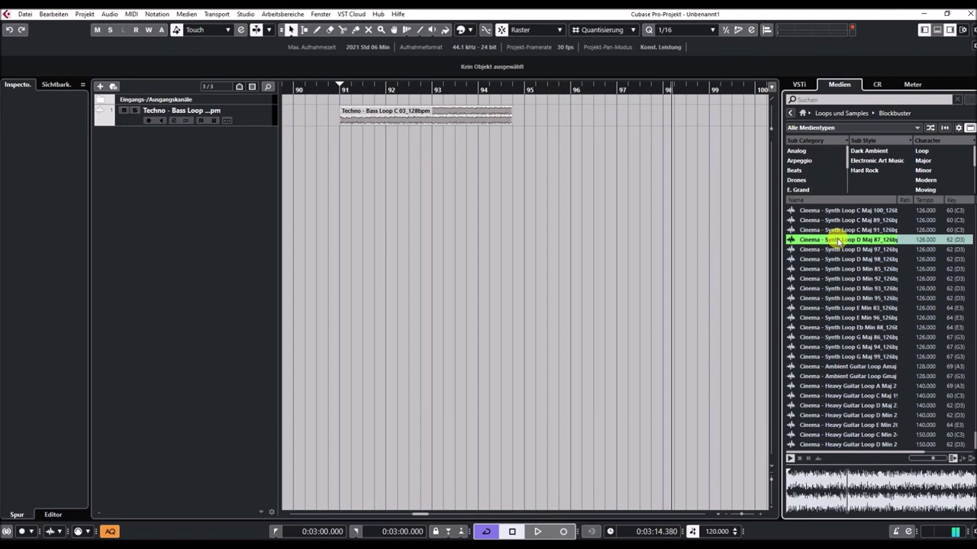
left_click(839, 279)
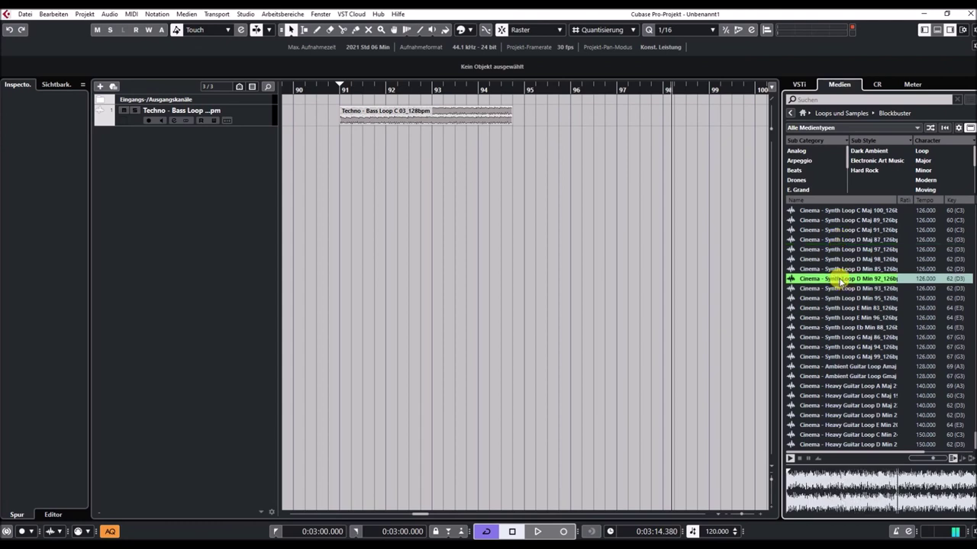
Step: Preview the 128 bpm Ambient Guitar Loop Amaj, the 140 bpm Heavy Guitar Loop D Min and the 150 bpm Heavy Guitar Loop C Min
left_click(844, 367)
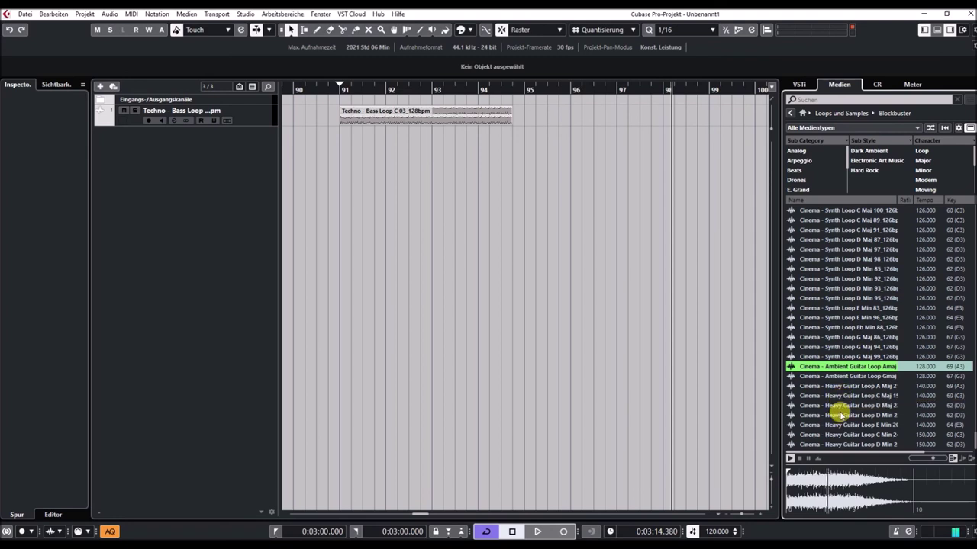
left_click(842, 416)
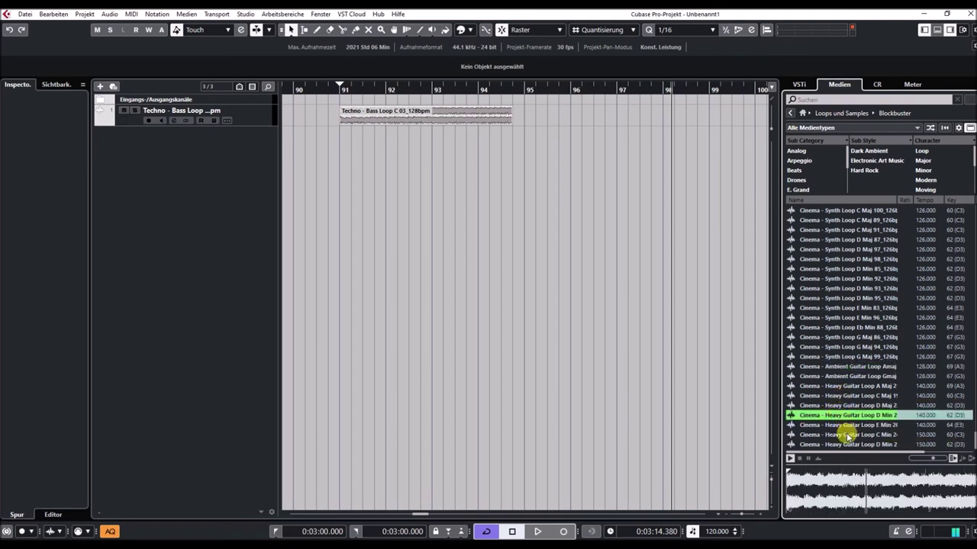
left_click(847, 435)
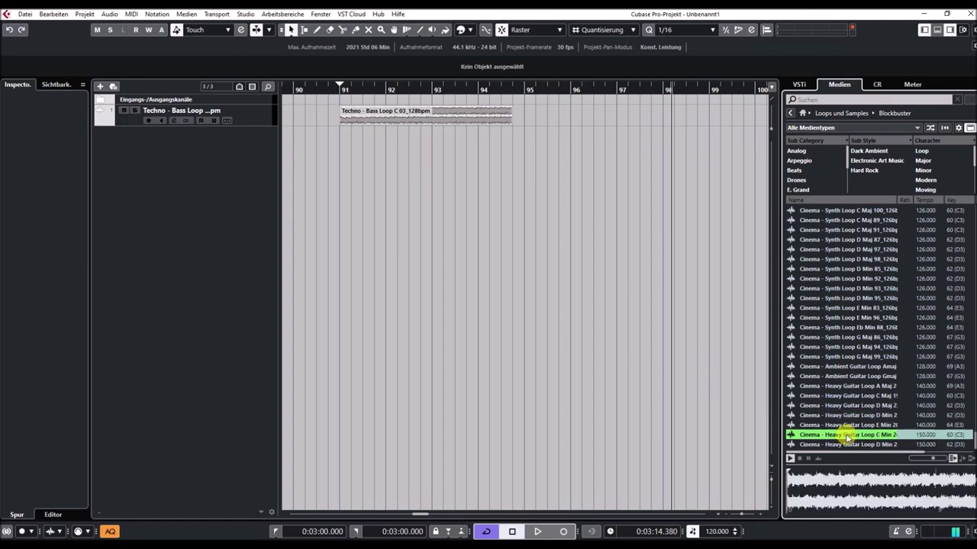